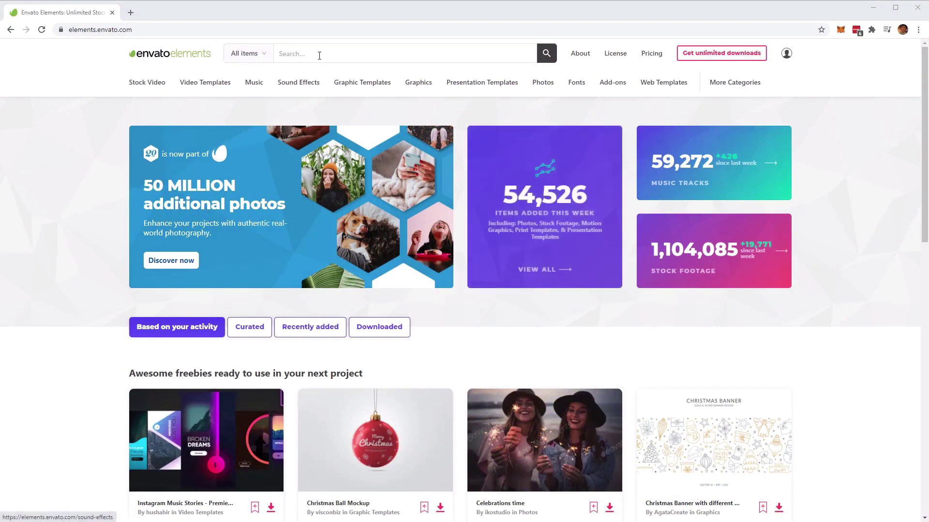
# Search Envato Elements for "chinese new year" within the Video Templates category.
pyautogui.click(320, 55)
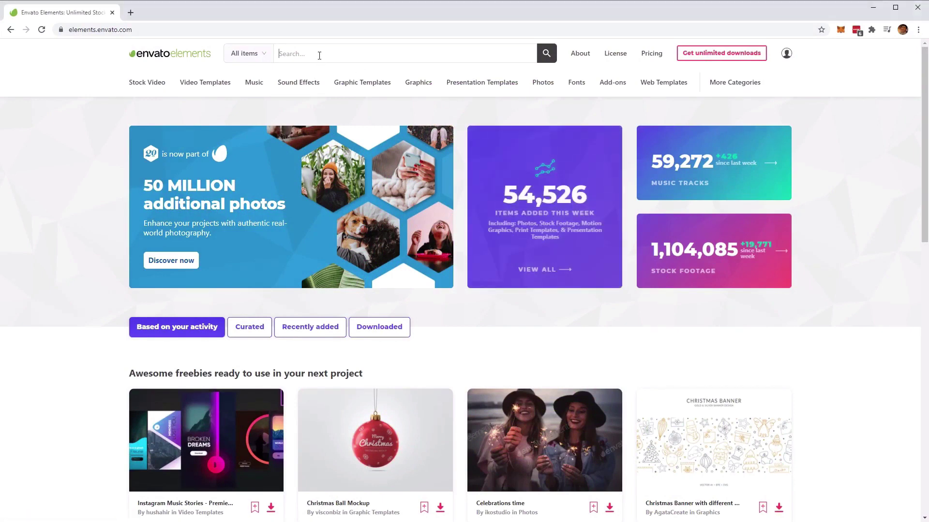
pyautogui.write('chinese new year')
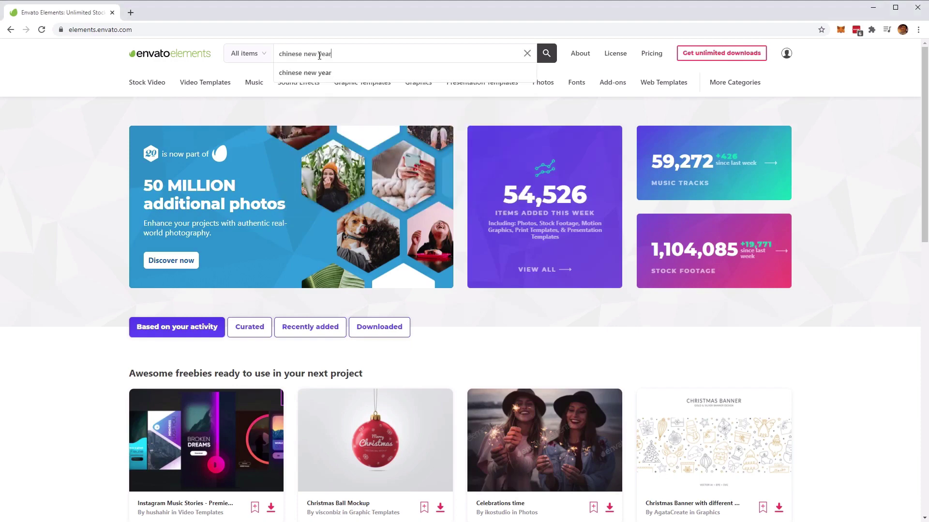
pyautogui.click(246, 54)
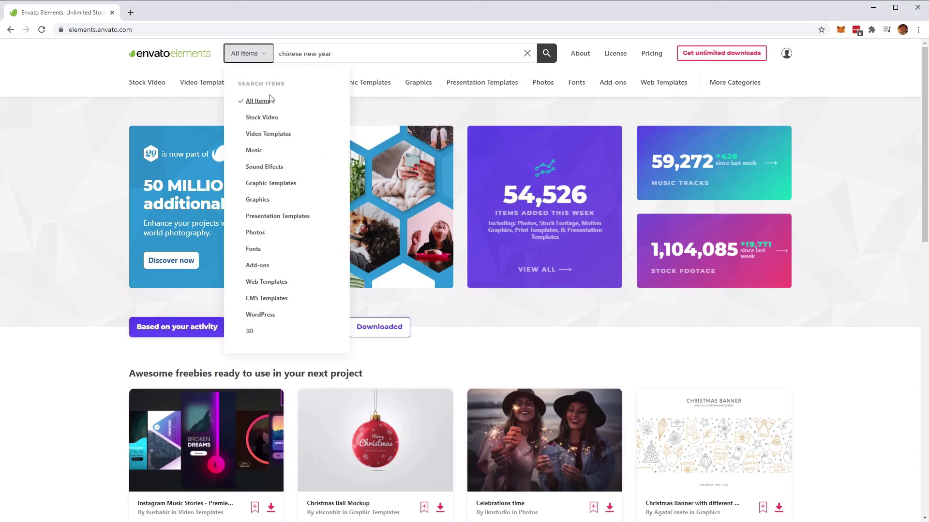
pyautogui.click(279, 135)
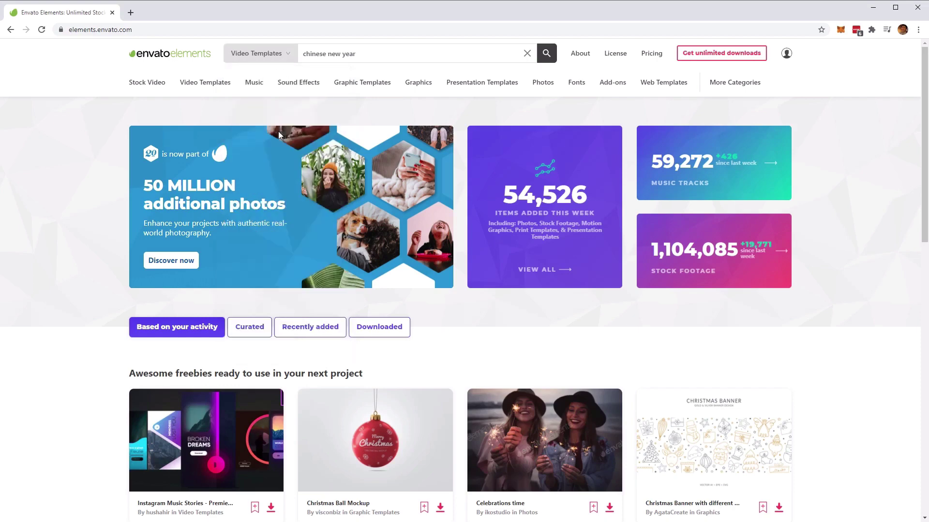
pyautogui.click(550, 62)
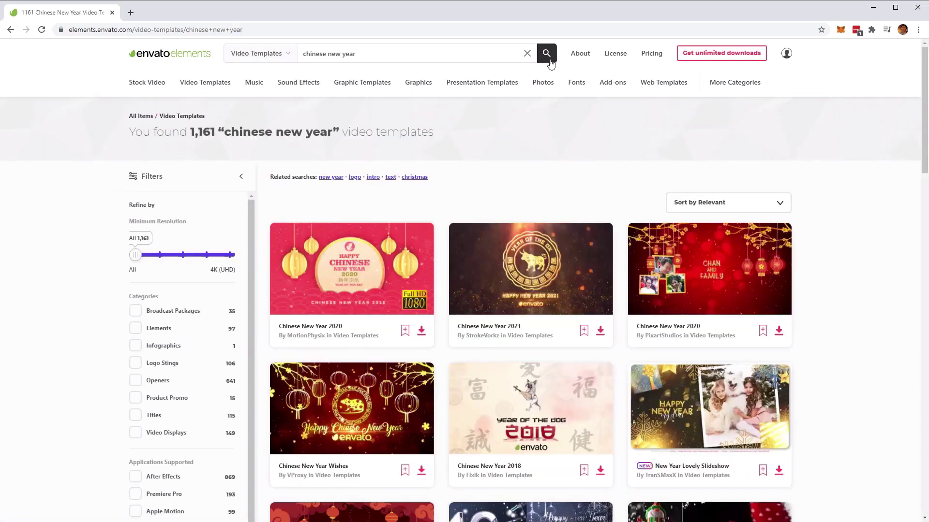
pyautogui.moveTo(518, 239)
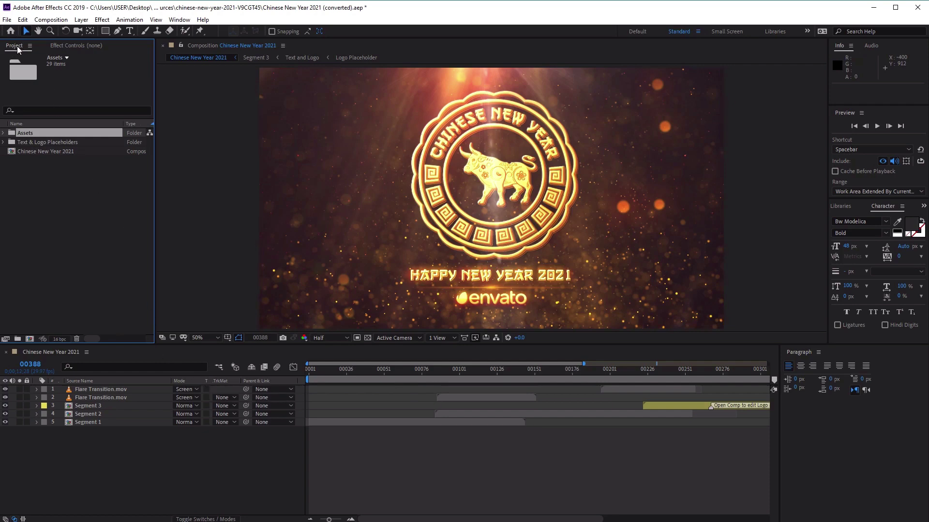
# Switch to the After Effects project, review the main Chinese New Year 2021 composition and Assets folder, and expand the Text & Logo Placeholders folder.
pyautogui.click(30, 152)
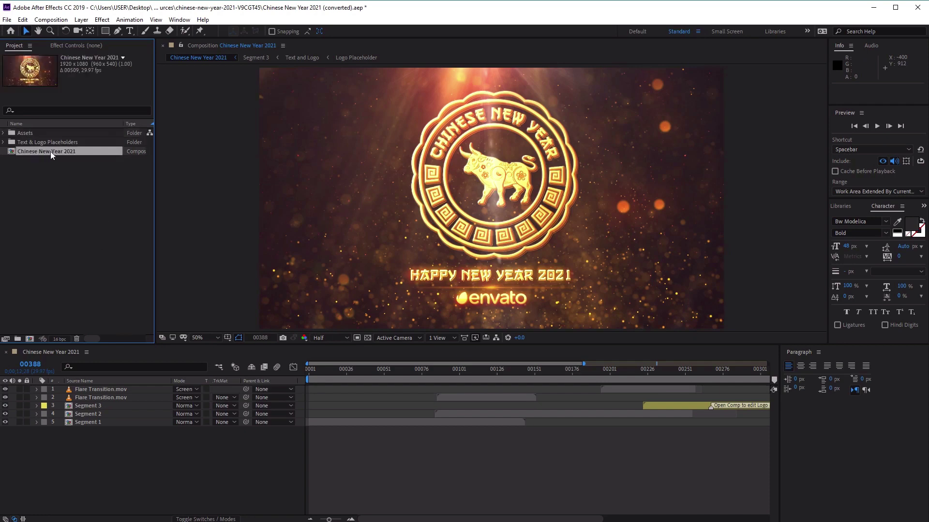
pyautogui.click(79, 135)
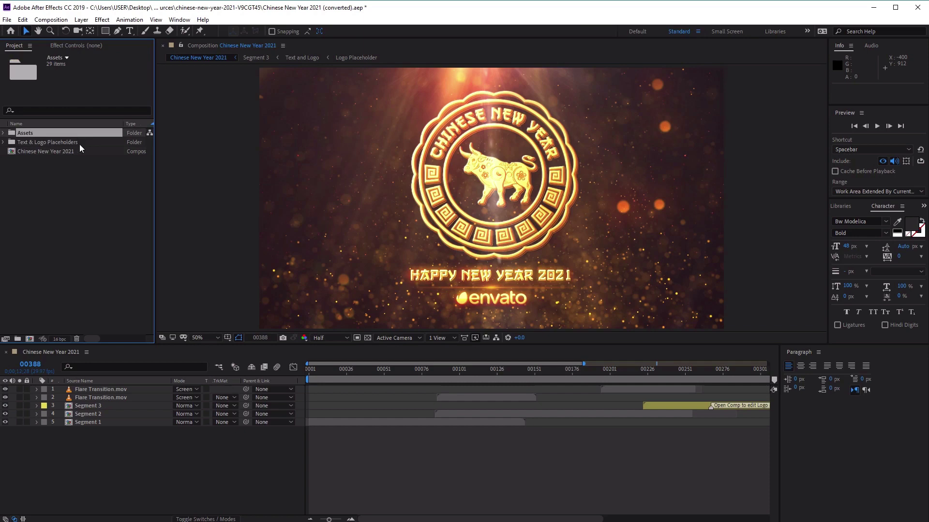
pyautogui.click(80, 144)
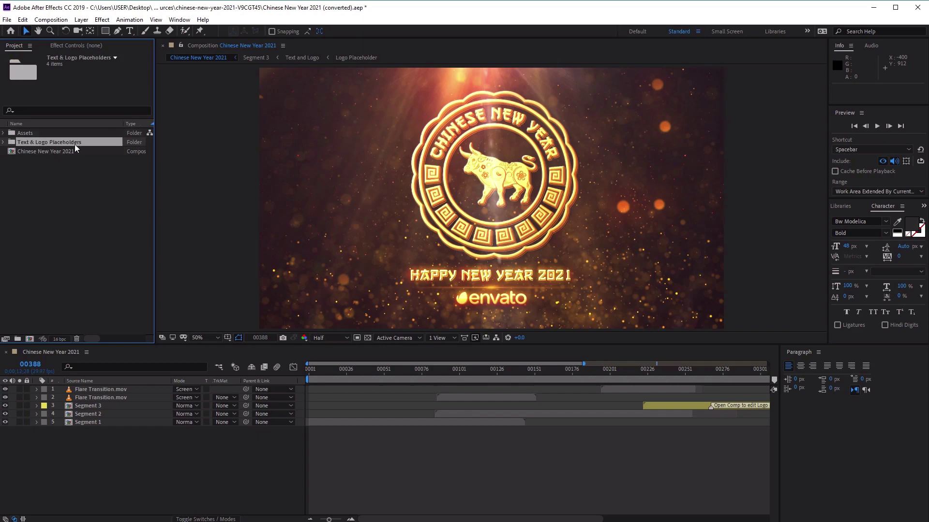
pyautogui.click(4, 142)
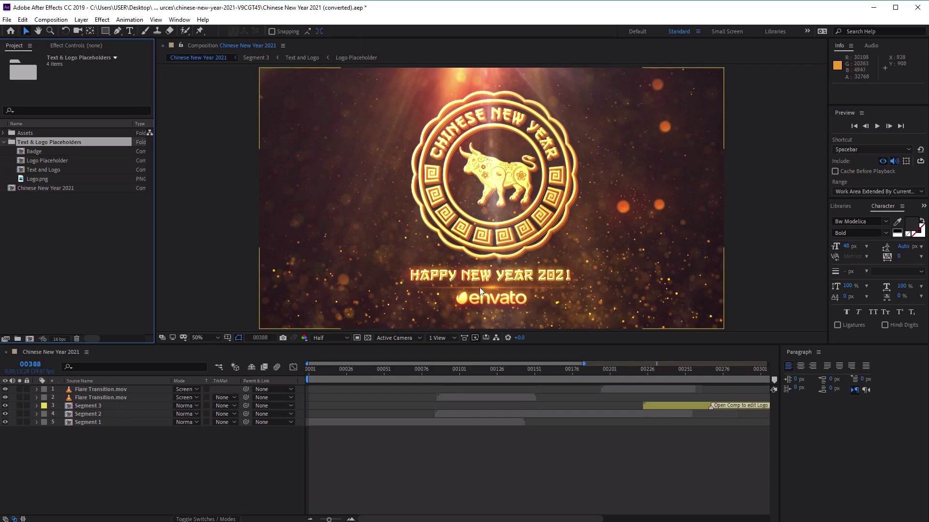
# Preview the Badge, Logo Placeholder and Text and Logo compositions, and open the Badge composition for editing.
pyautogui.click(71, 152)
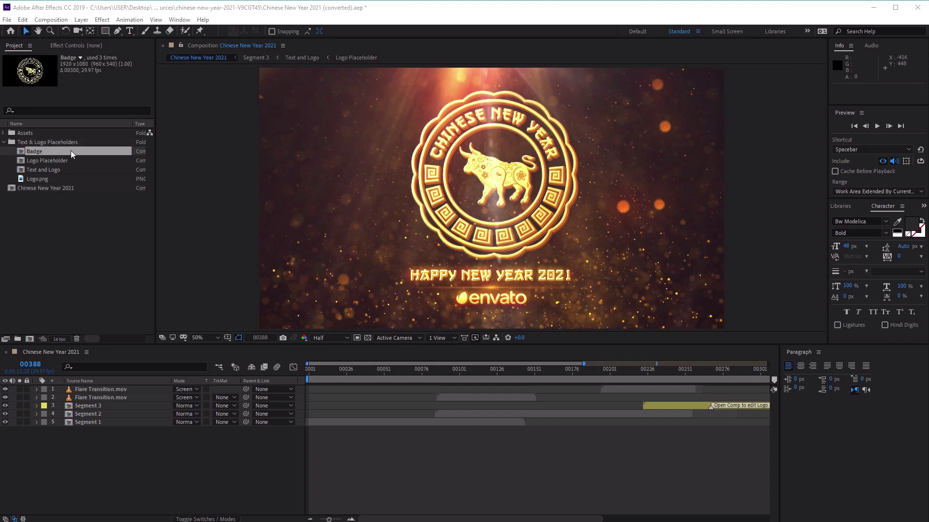
pyautogui.moveTo(71, 150); pyautogui.dragTo(396, 214)
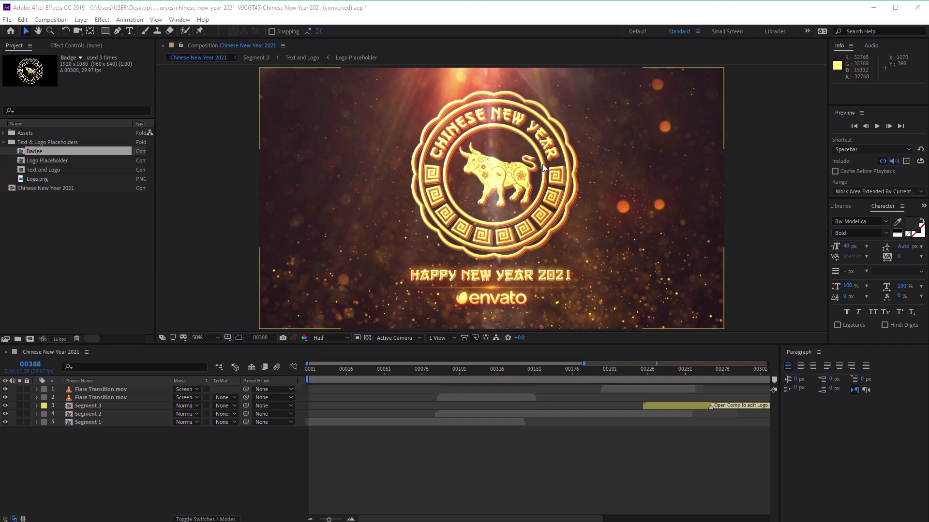
pyautogui.click(68, 163)
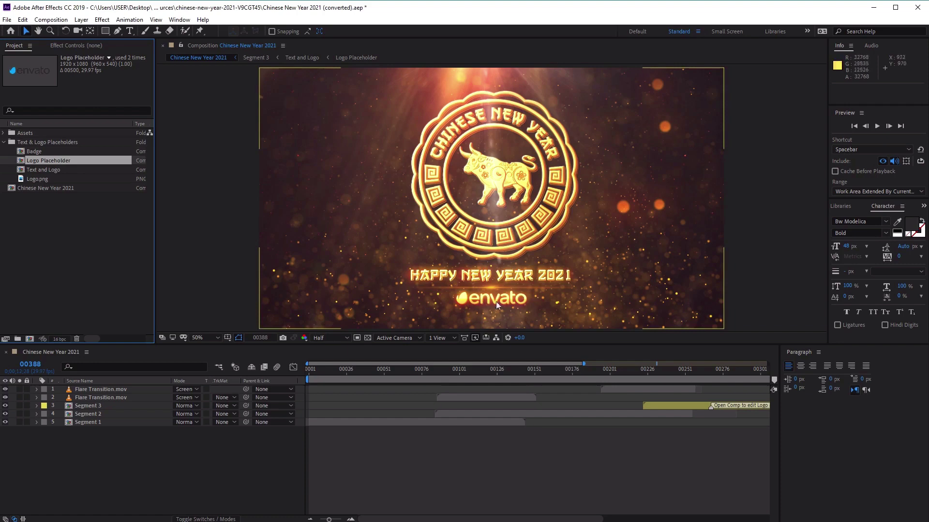
pyautogui.click(68, 170)
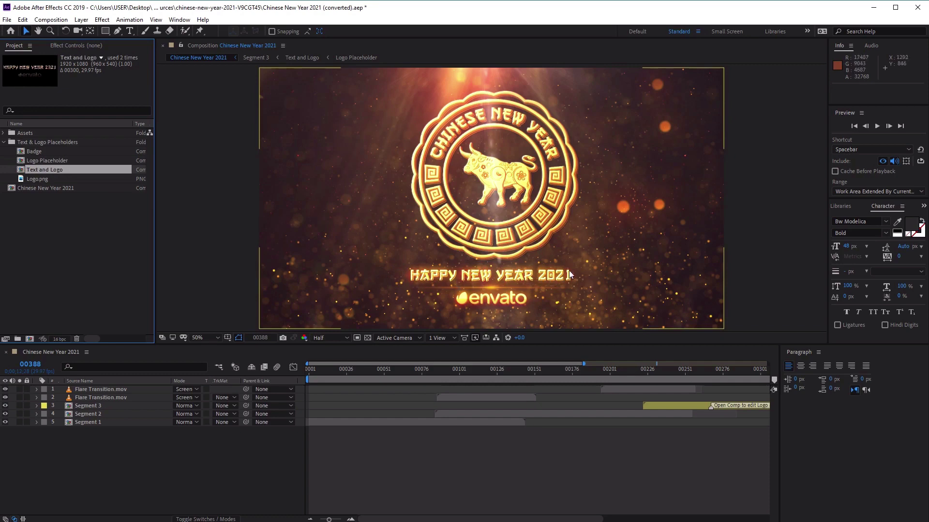
pyautogui.click(50, 151)
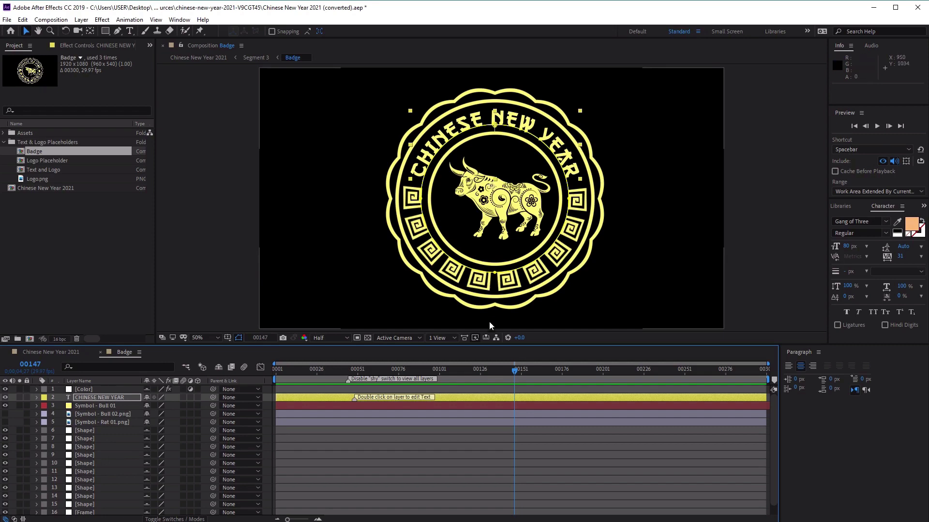
# Briefly hide and restore individual Shape layers of the badge to identify the square ornaments they control.
pyautogui.click(5, 439)
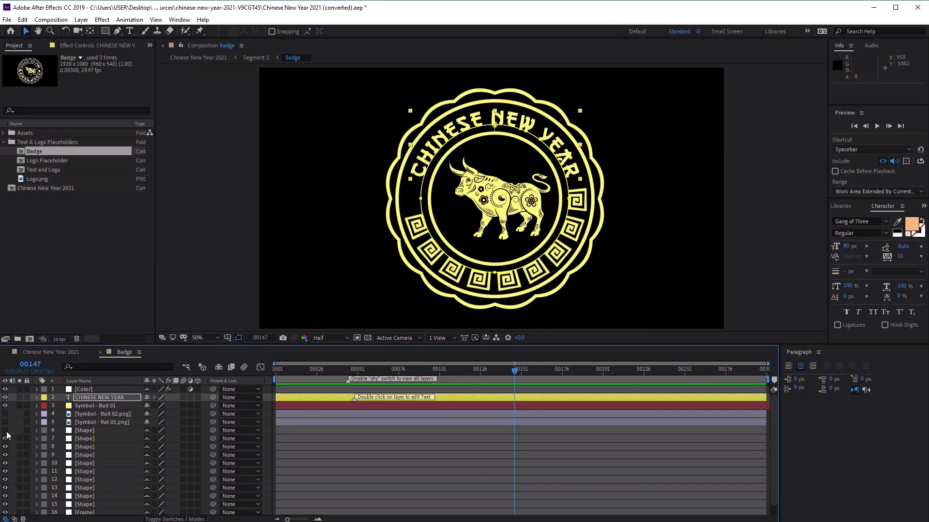
pyautogui.click(5, 439)
pyautogui.click(5, 447)
pyautogui.click(5, 447)
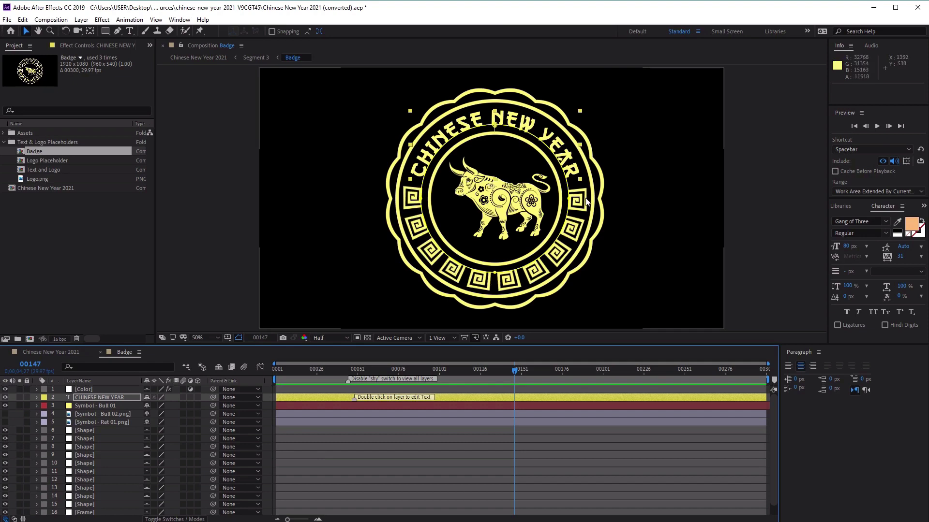
# Briefly hide and restore the badge's Circle and Frame layers to identify the rings they control.
pyautogui.scroll(-1, 87, 492)
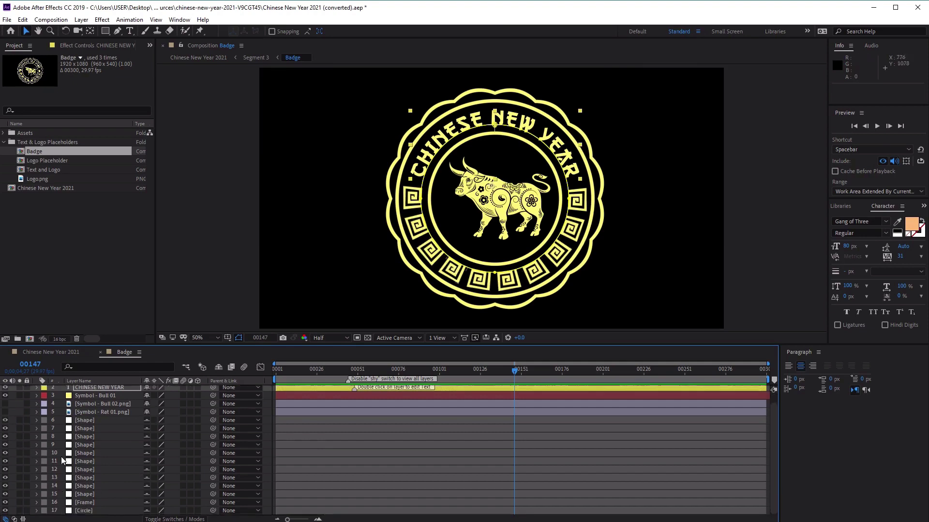
pyautogui.click(5, 511)
pyautogui.click(6, 510)
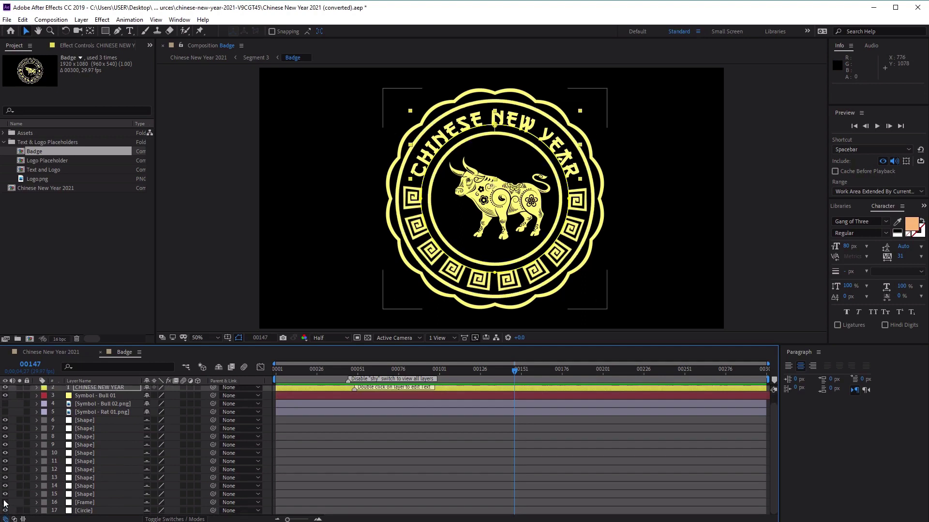
pyautogui.click(5, 503)
pyautogui.click(5, 502)
pyautogui.click(6, 502)
pyautogui.click(5, 503)
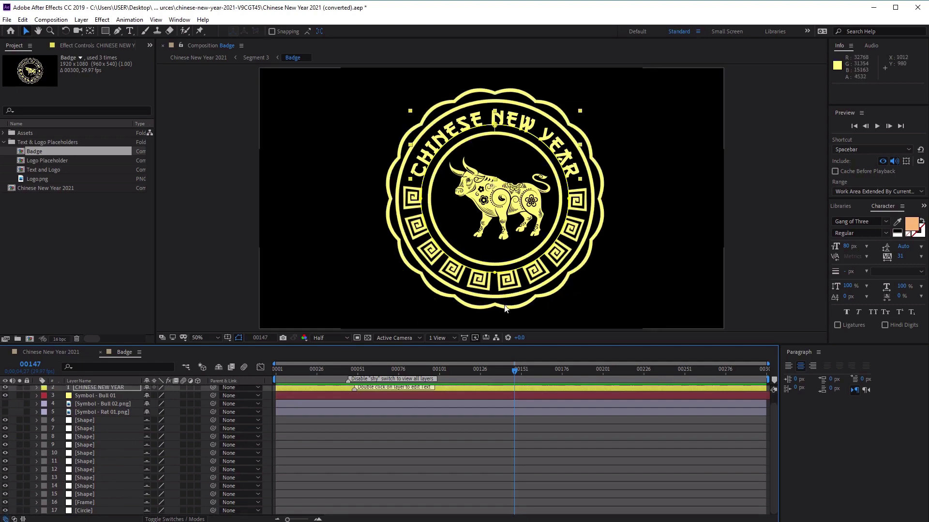
pyautogui.scroll(1, 196, 446)
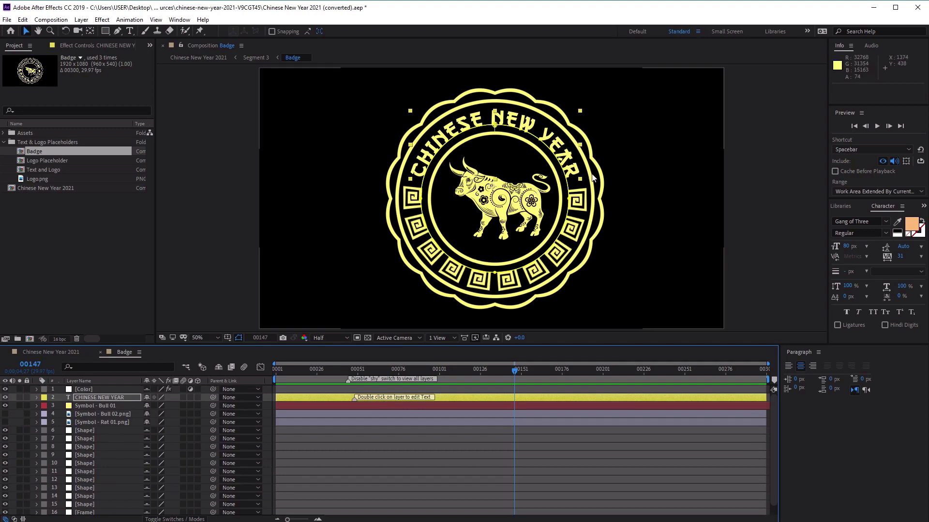
# Replace the curved CHINESE NEW YEAR text on the badge with "LUNAR NEW YEAR".
pyautogui.click(98, 400)
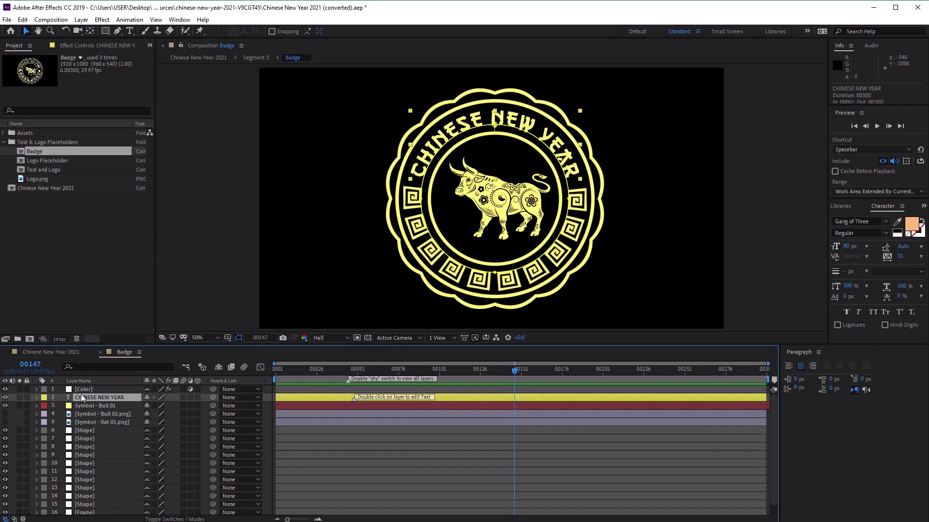
pyautogui.doubleClick(77, 396)
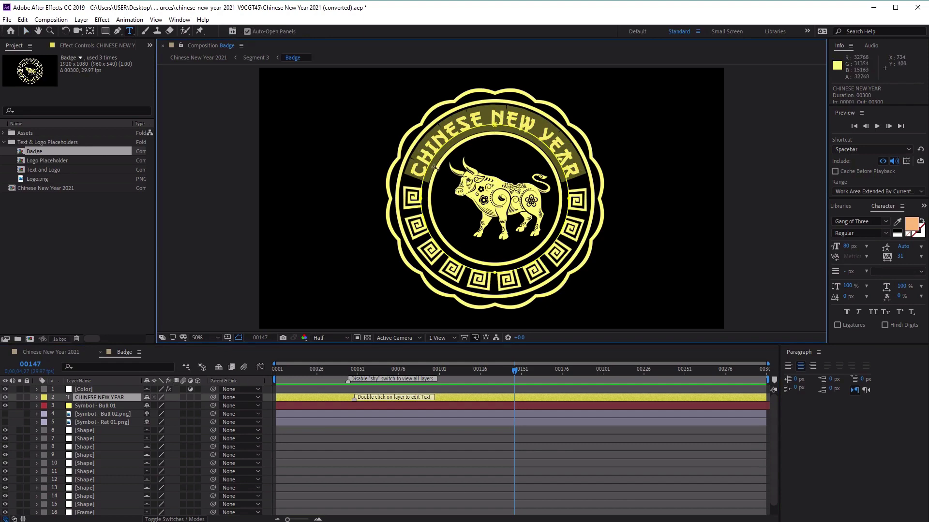
pyautogui.click(880, 207)
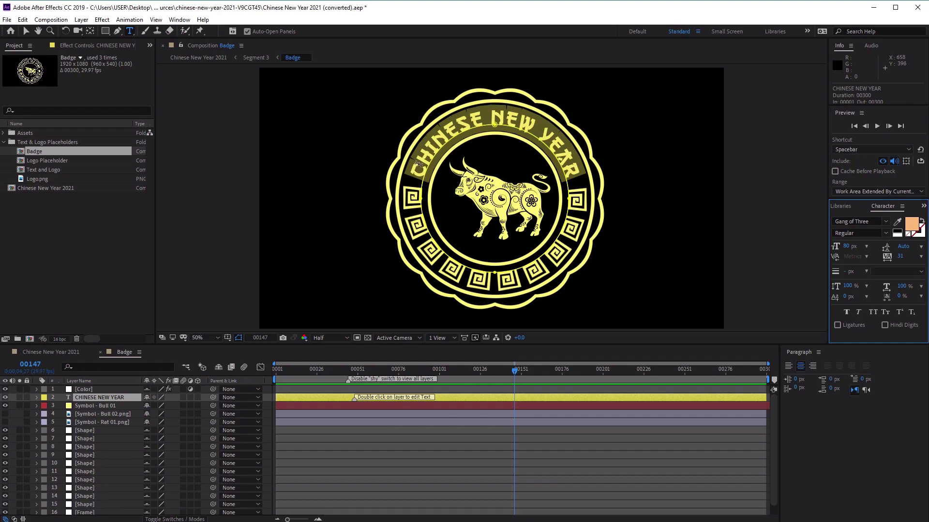
pyautogui.write('LU')
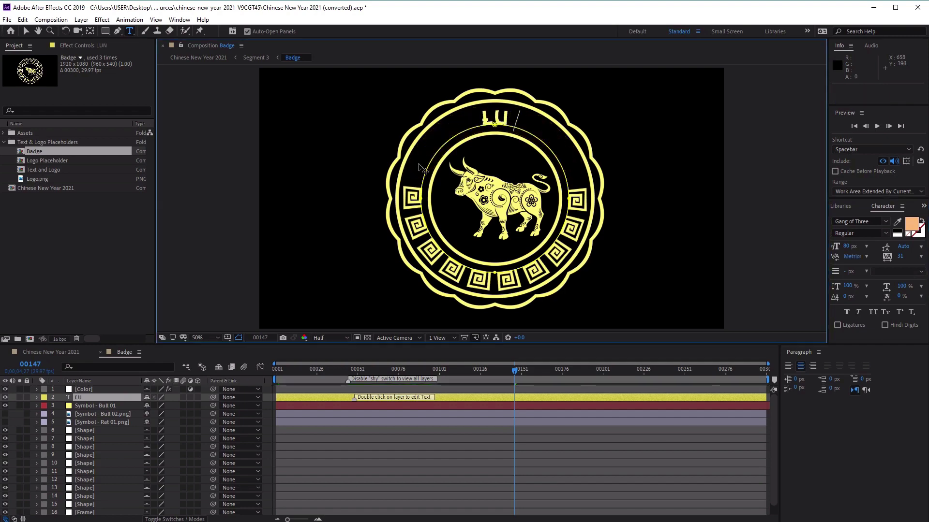
pyautogui.write('NAR NEW YEAR')
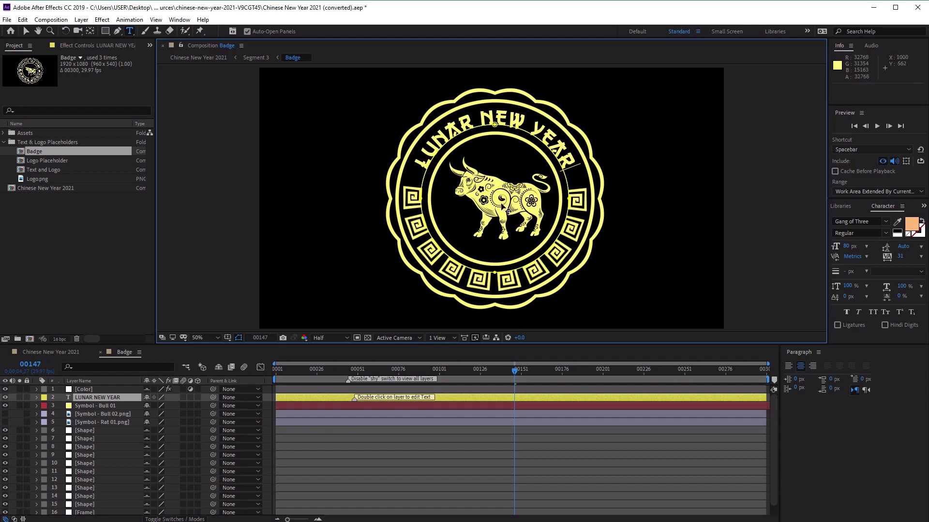
# Inspect the badge's animal symbol layers by switching the Symbol - Bull 01 layer off and back on.
pyautogui.click(98, 406)
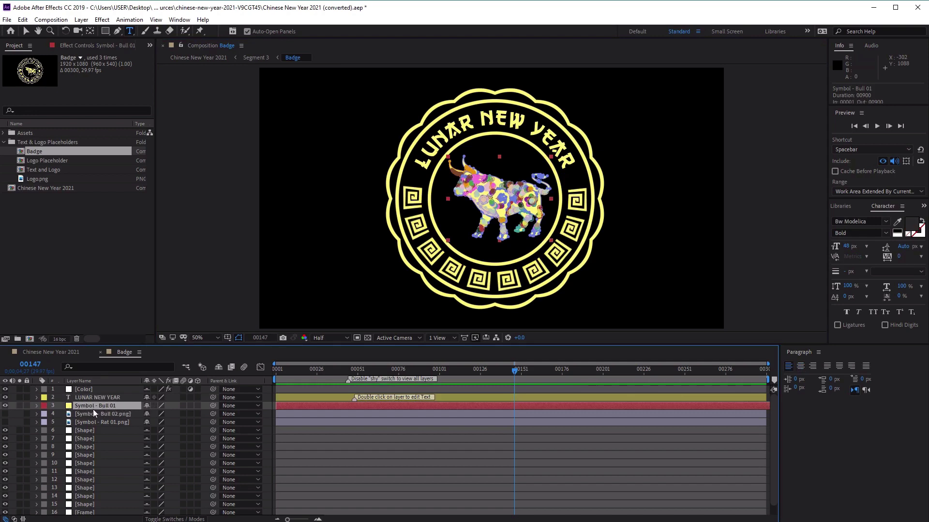
pyautogui.click(6, 406)
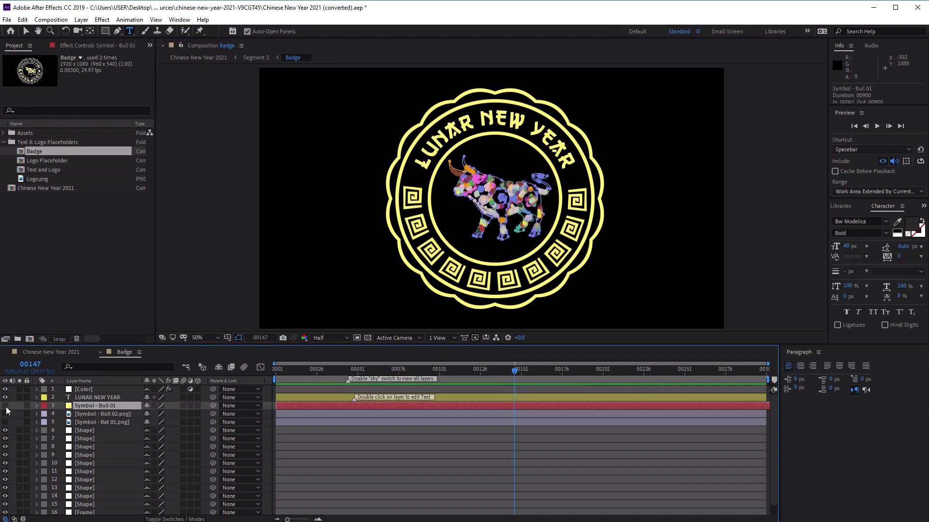
pyautogui.click(6, 406)
pyautogui.click(5, 406)
pyautogui.click(98, 415)
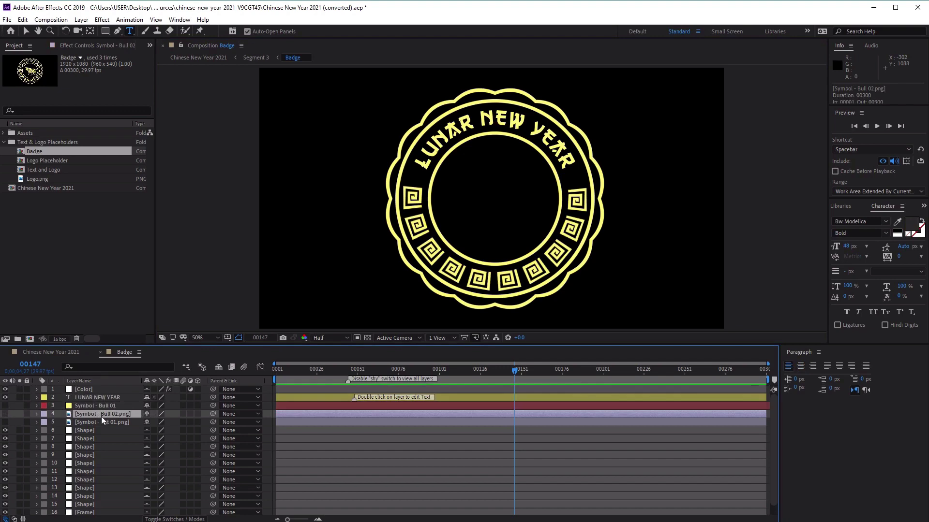
pyautogui.click(95, 407)
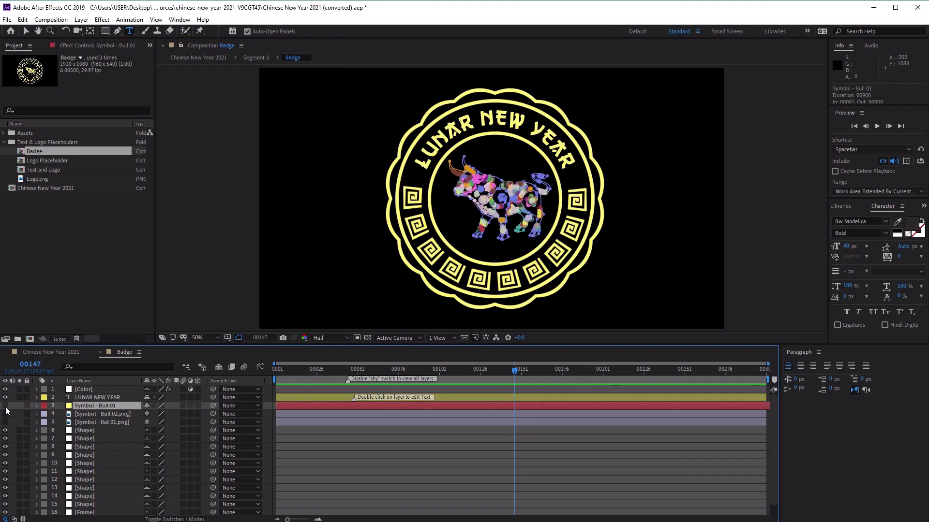
pyautogui.click(6, 406)
pyautogui.click(6, 406)
pyautogui.click(5, 406)
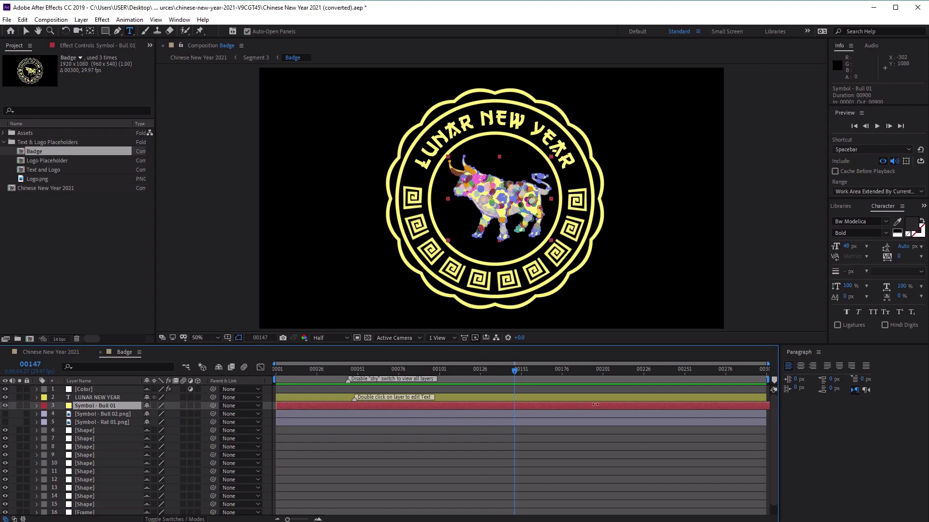
# Look into the project's Assets and Animals folders and preview the Symbol - Bull 02.png and Symbol - Rat 01.png images.
pyautogui.click(18, 46)
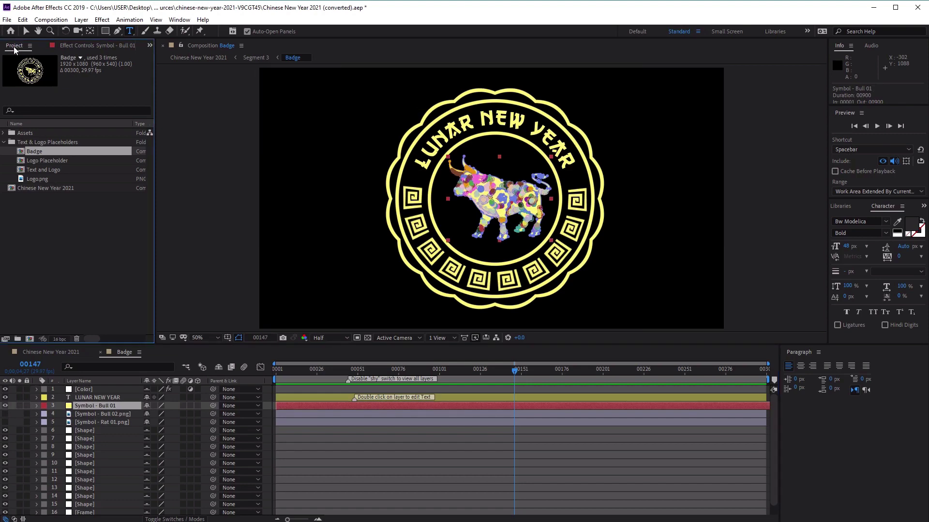
pyautogui.click(24, 133)
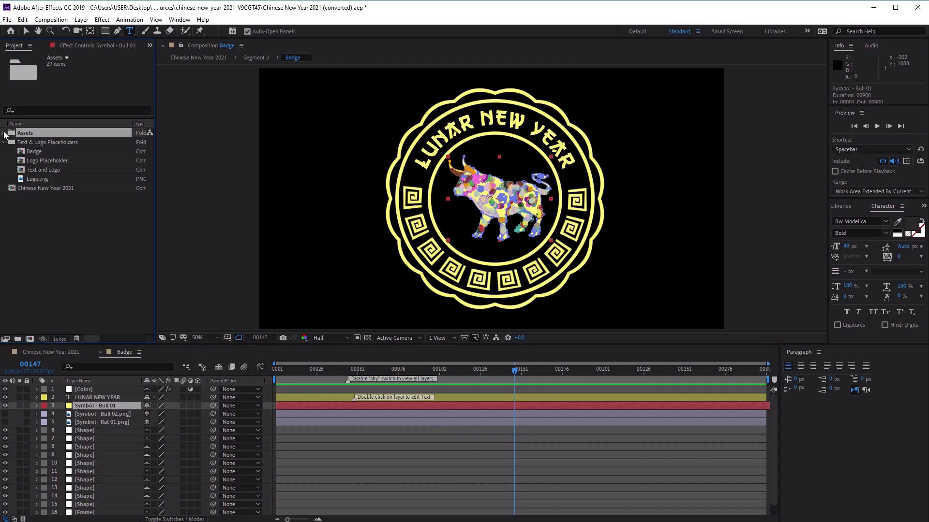
pyautogui.click(5, 133)
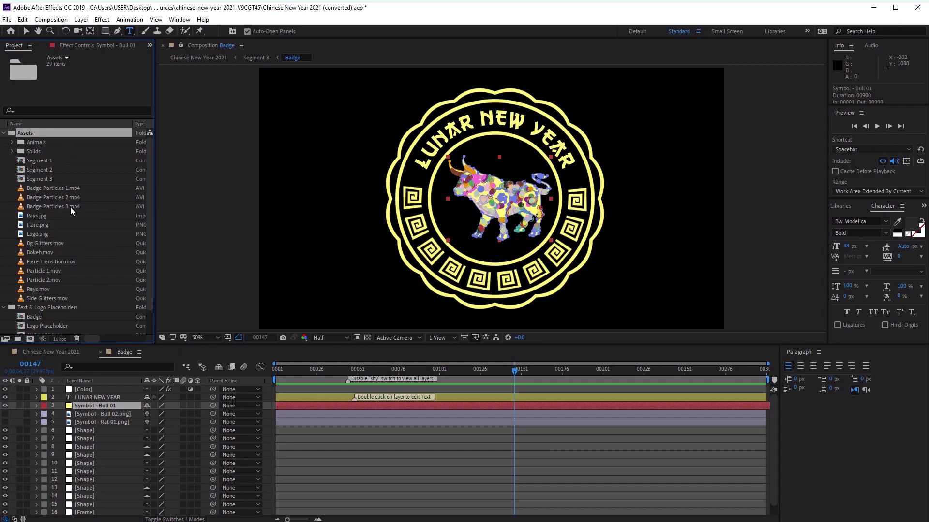
pyautogui.click(46, 141)
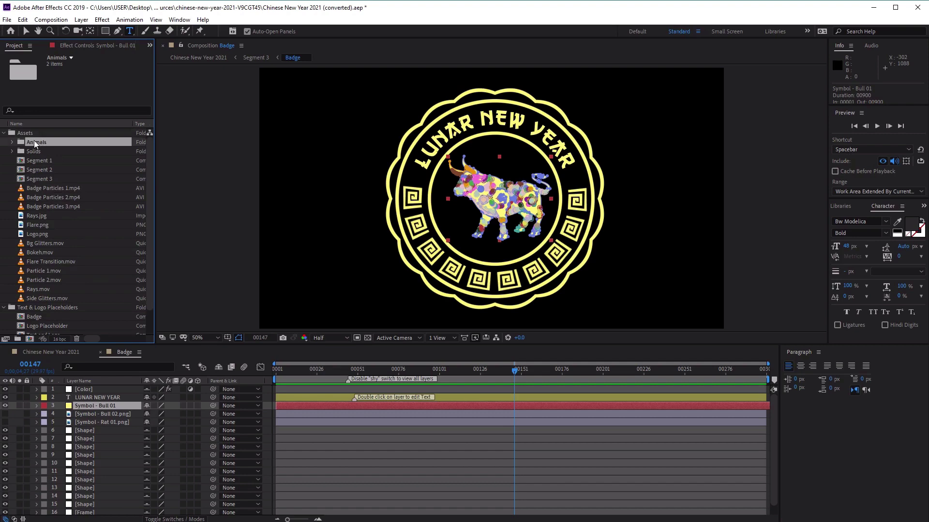
pyautogui.click(12, 142)
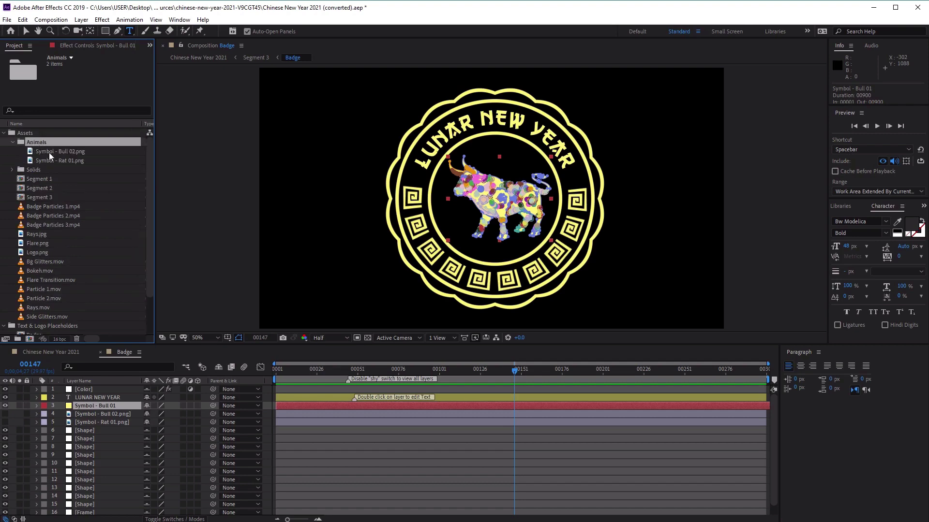
pyautogui.click(56, 151)
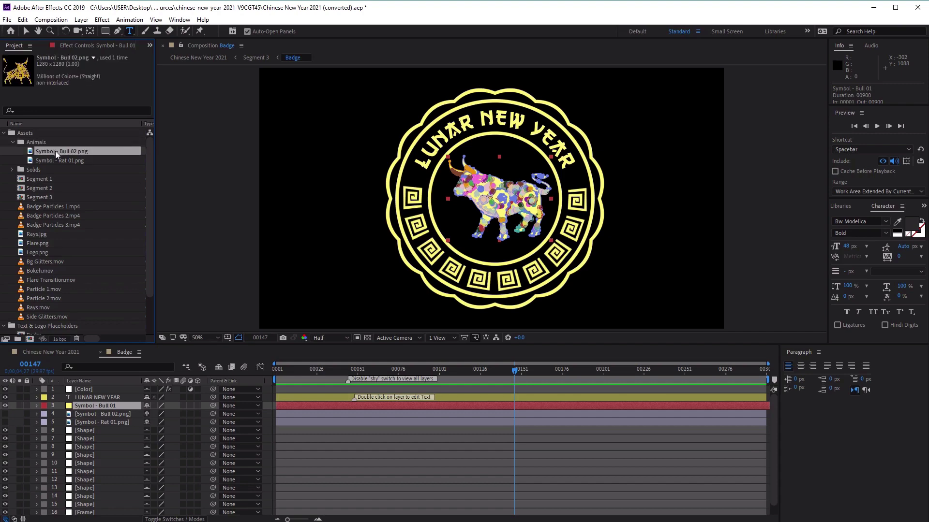
pyautogui.click(62, 161)
pyautogui.click(66, 151)
pyautogui.click(78, 164)
pyautogui.click(79, 152)
# Hide the Symbol - Bull 01 layer in the Badge composition.
pyautogui.moveTo(81, 154); pyautogui.dragTo(103, 414)
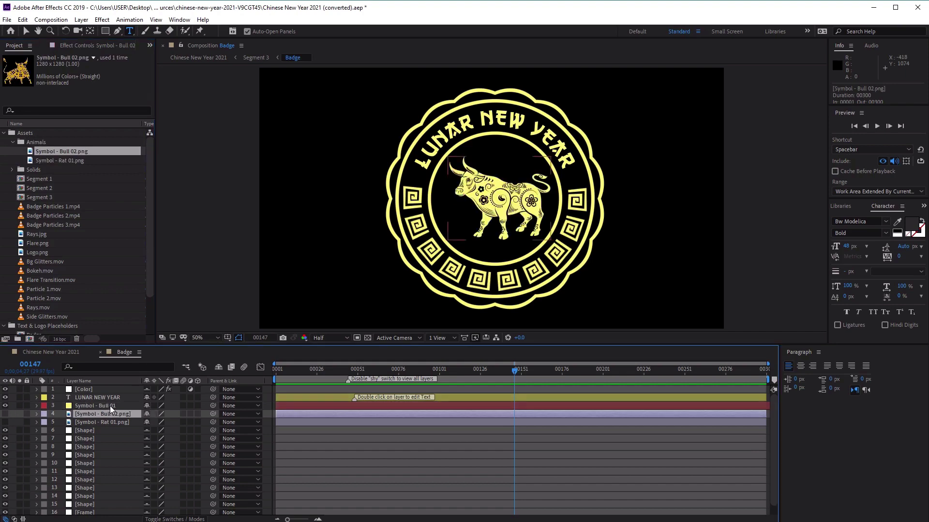
pyautogui.click(111, 405)
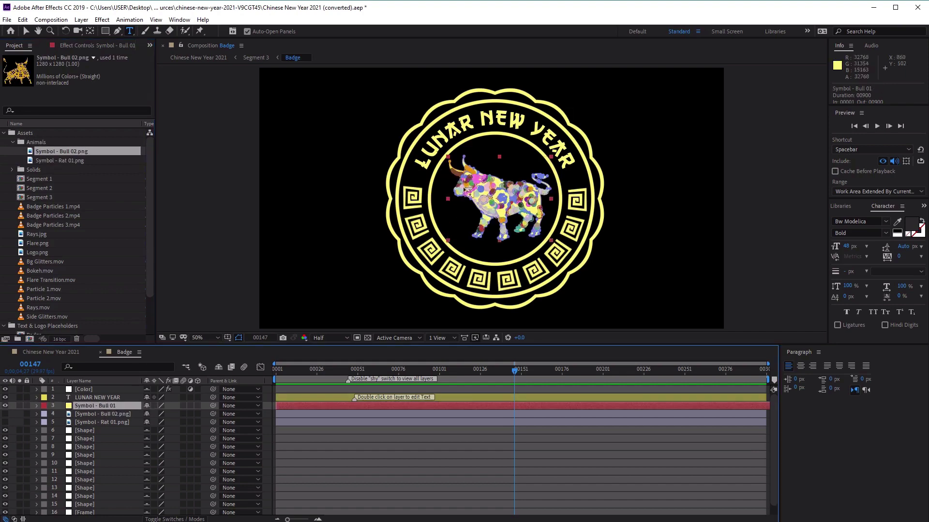
pyautogui.click(5, 406)
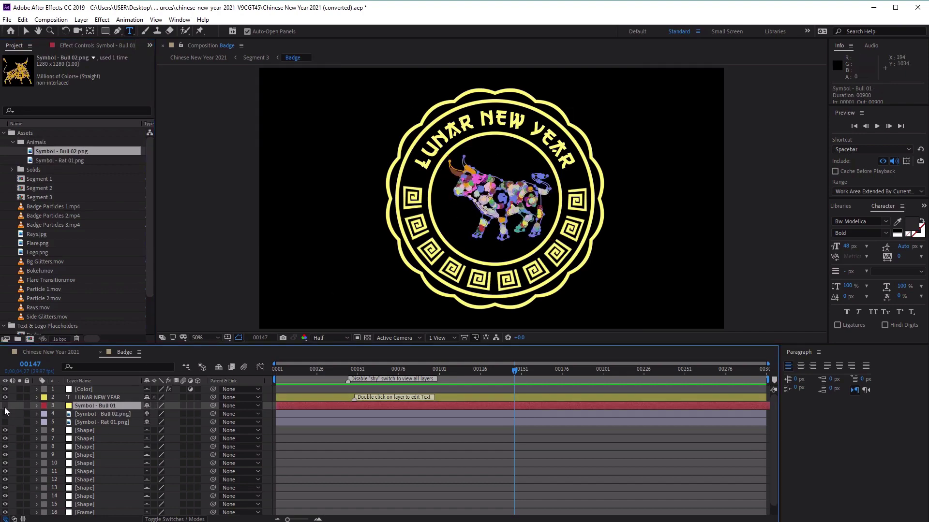
# Delete the Symbol - Bull 02.png and Symbol - Rat 01.png layers from the Badge composition.
pyautogui.click(79, 415)
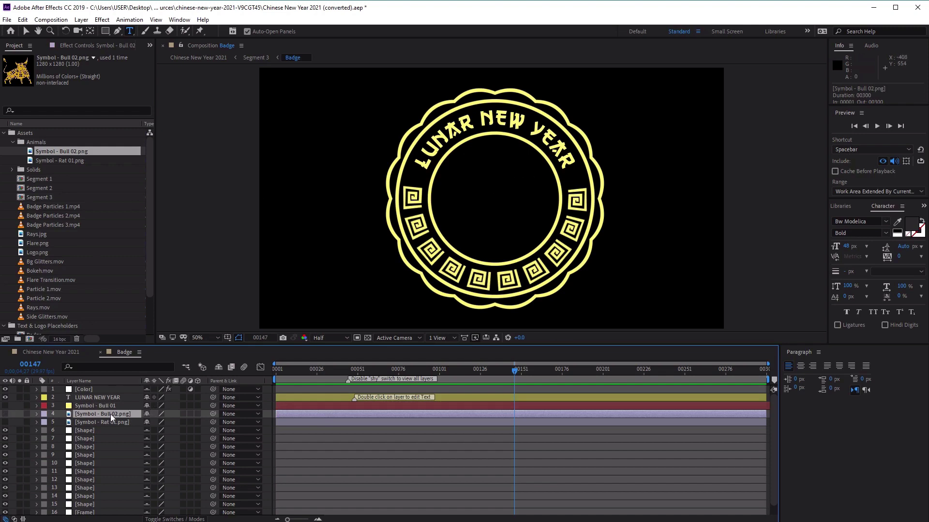
pyautogui.click(77, 158)
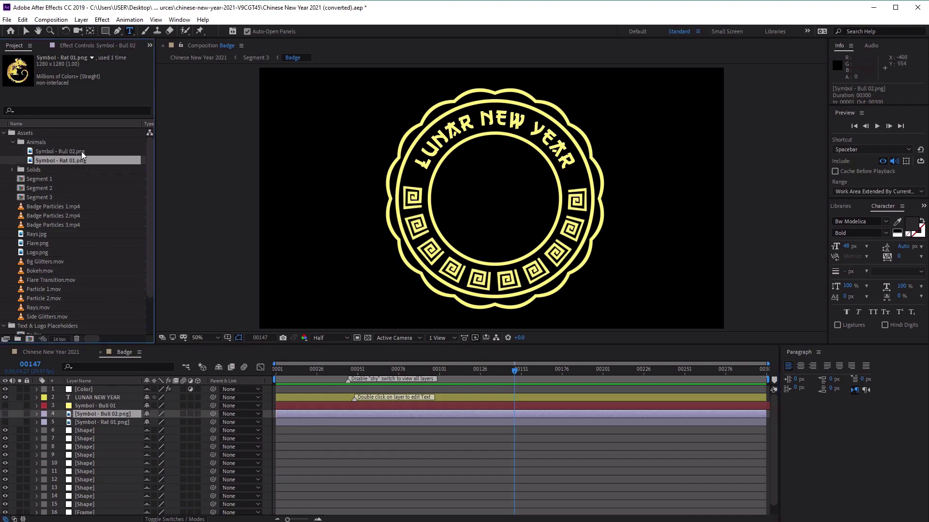
pyautogui.click(81, 152)
pyautogui.click(80, 159)
pyautogui.click(81, 152)
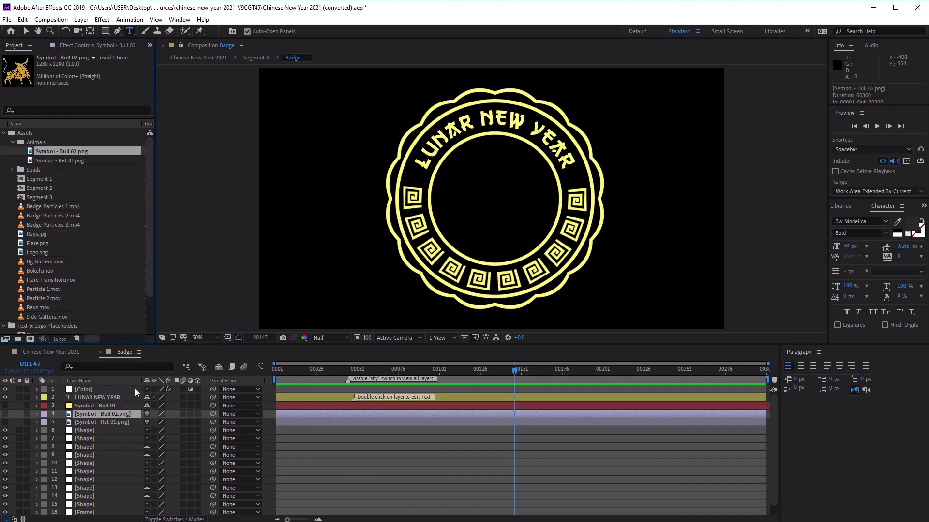
pyautogui.click(95, 421)
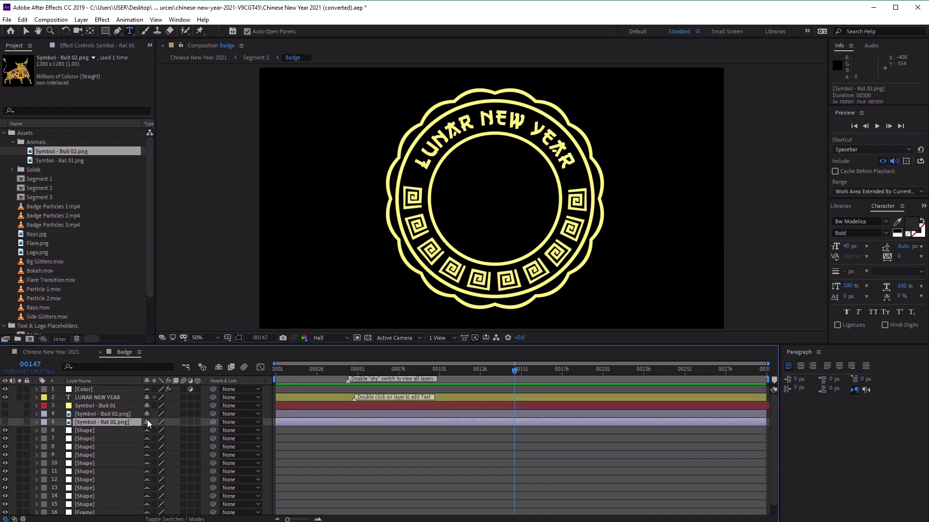
pyautogui.keyDown('ctrl'); pyautogui.click(124, 414); pyautogui.keyUp('ctrl')
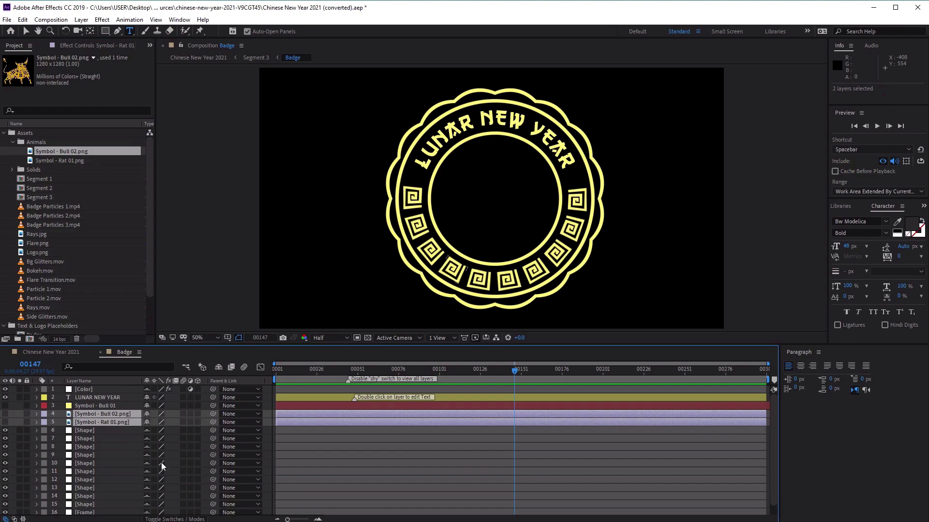
pyautogui.press('Delete')
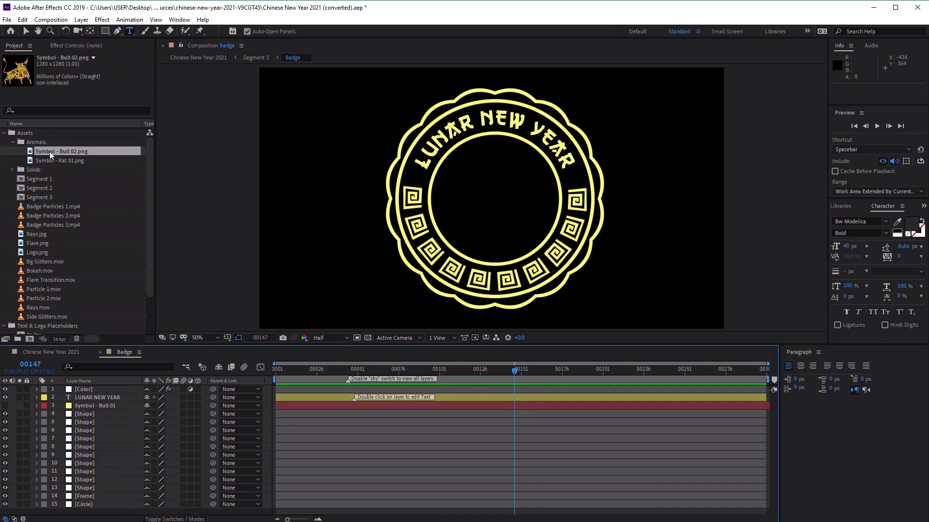
# Place Symbol - Bull 02.png from the Animals folder directly below the Symbol - Bull 01 layer and scale it to 28%.
pyautogui.moveTo(49, 152); pyautogui.dragTo(99, 407)
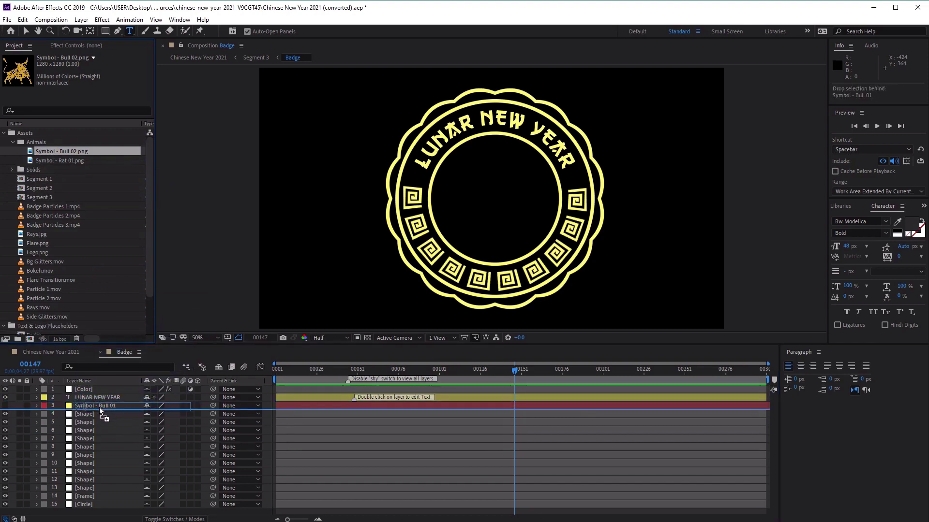
pyautogui.moveTo(100, 407); pyautogui.dragTo(99, 407)
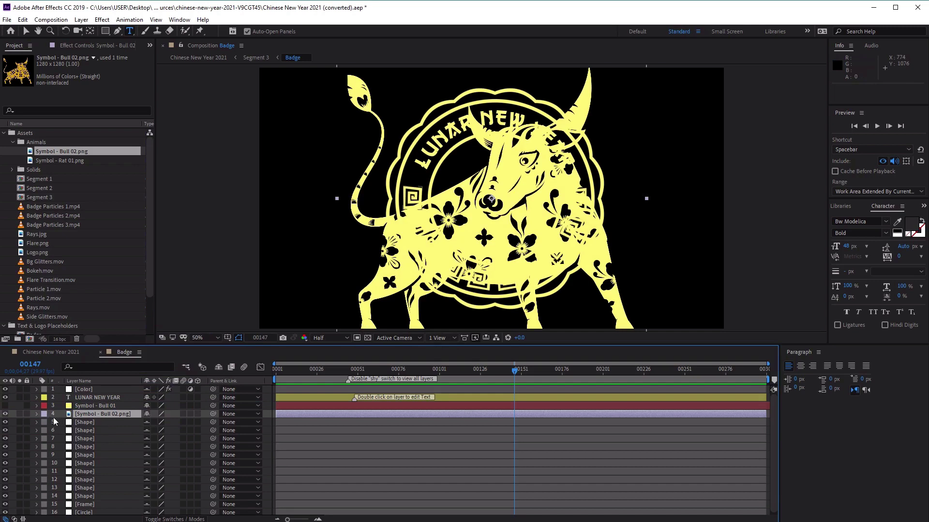
pyautogui.click(36, 414)
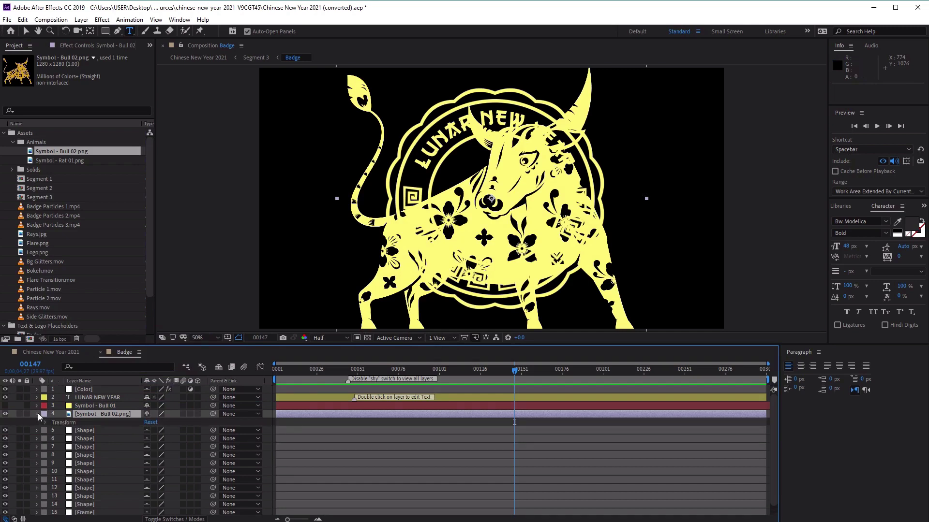
pyautogui.click(44, 423)
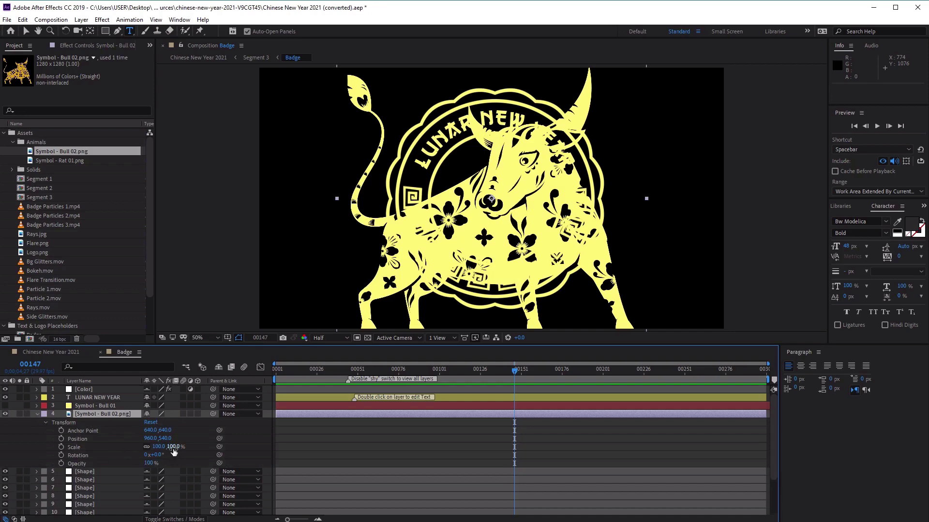
pyautogui.moveTo(174, 452); pyautogui.dragTo(137, 448)
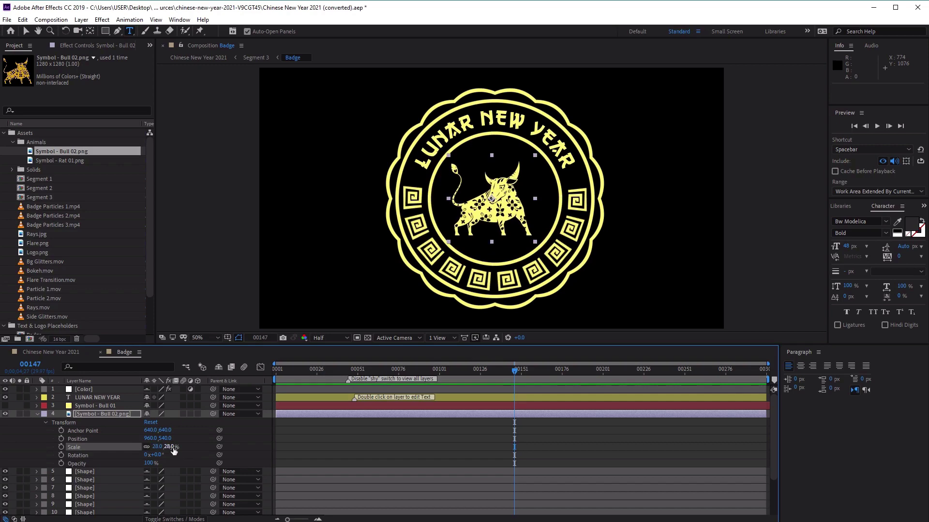
pyautogui.write('20.0')
pyautogui.press('Escape')
# Try to shift the horizontal position of the Symbol - Bull 02.png layer.
pyautogui.moveTo(165, 438)
pyautogui.mouseDown()
pyautogui.moveTo(123, 444)
pyautogui.moveTo(159, 439)
pyautogui.moveTo(150, 438)
pyautogui.mouseUp()
pyautogui.click(151, 438)
pyautogui.moveTo(150, 441); pyautogui.dragTo(146, 441)
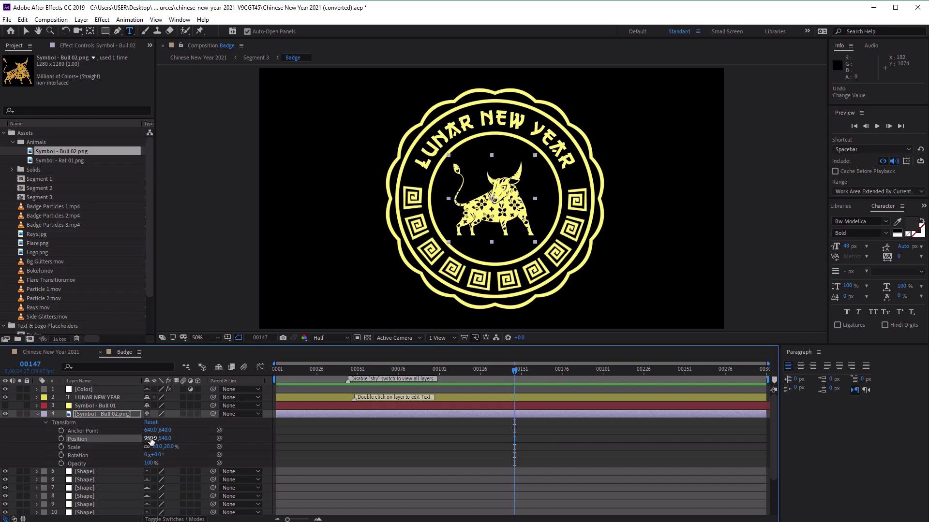
# Hide the Symbol - Bull 02.png layer and place Symbol - Rat 01.png from the Animals folder directly below it.
pyautogui.click(38, 415)
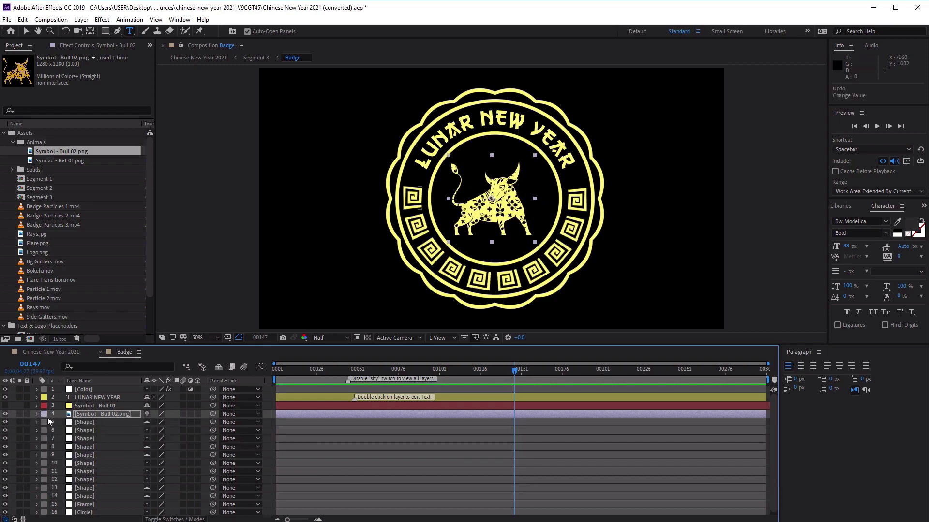
pyautogui.click(5, 414)
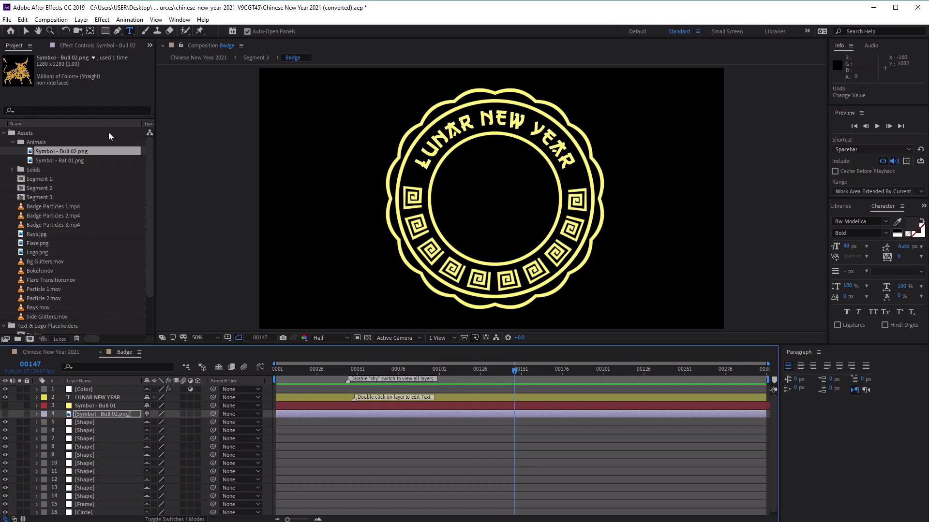
pyautogui.click(87, 162)
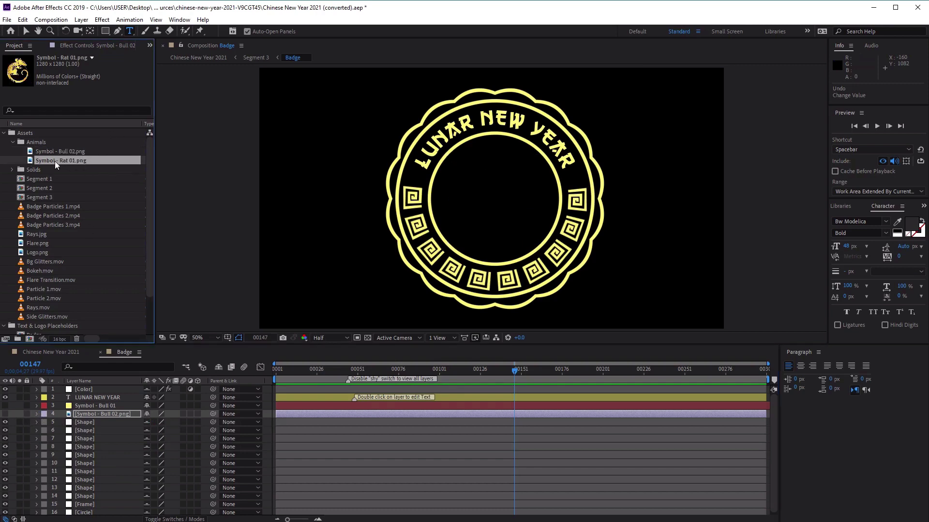
pyautogui.moveTo(54, 161); pyautogui.dragTo(96, 414)
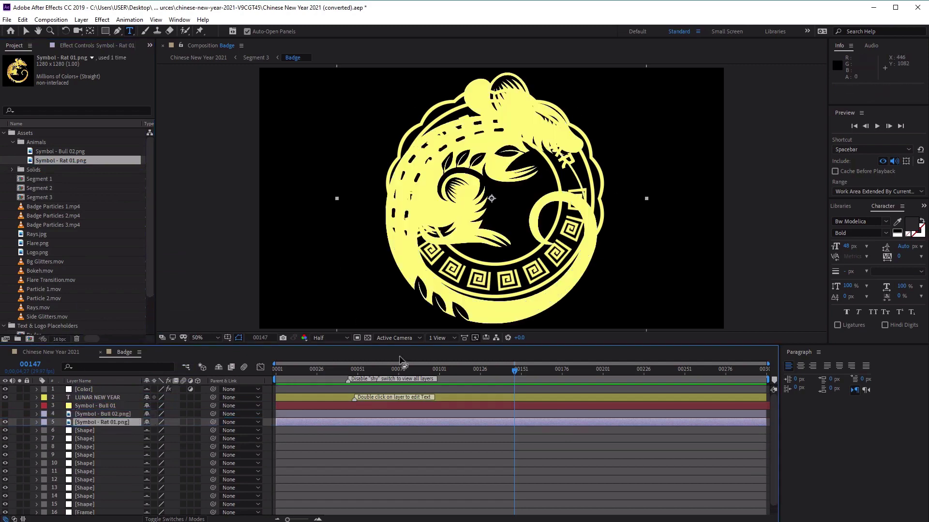
# Scale the Symbol - Rat 01.png layer to 42% and set its vertical position to 530.
pyautogui.click(37, 424)
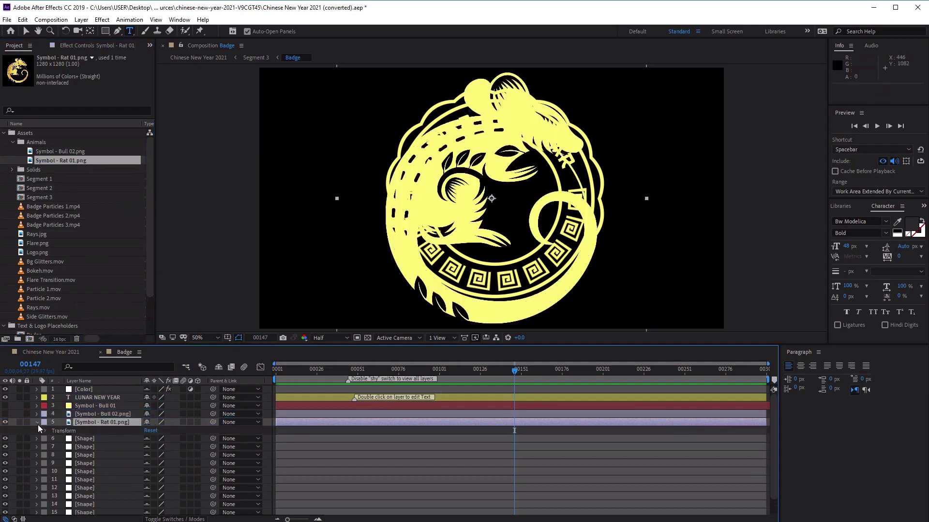
pyautogui.click(44, 431)
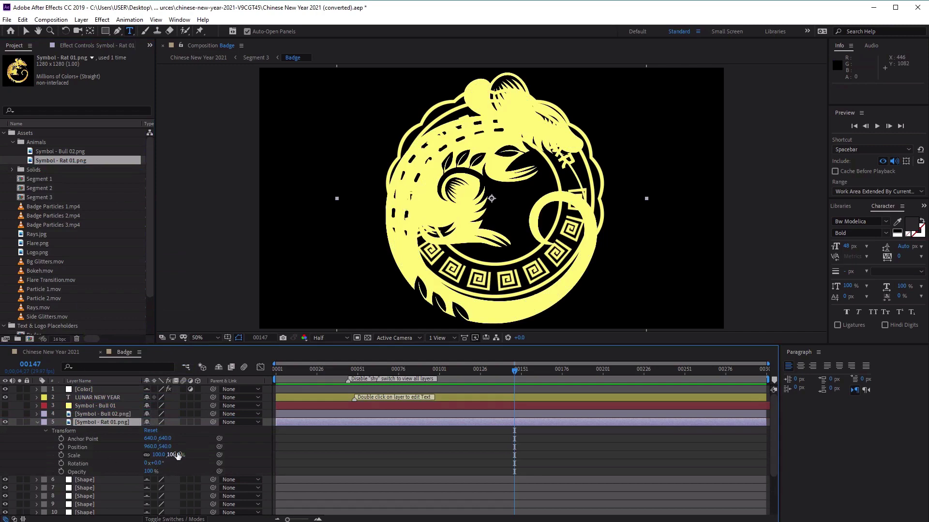
pyautogui.moveTo(178, 455); pyautogui.dragTo(147, 455)
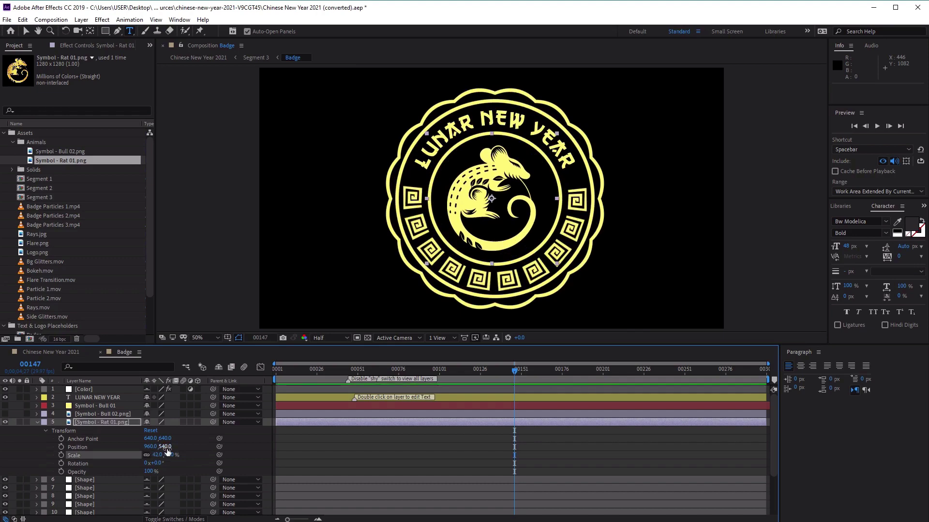
pyautogui.moveTo(167, 447); pyautogui.dragTo(161, 451)
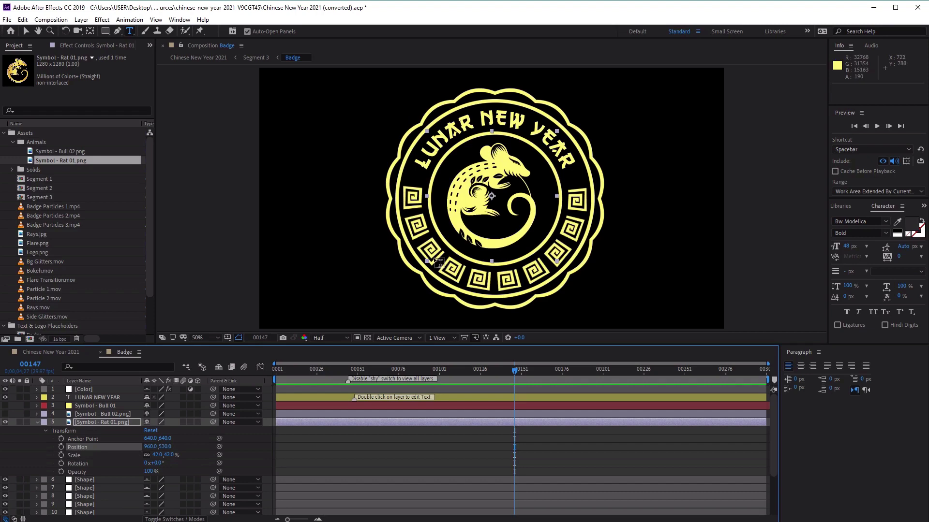
# Hide the Symbol - Rat 01.png layer and make the Symbol - Bull 01 layer visible again.
pyautogui.click(38, 423)
pyautogui.click(5, 422)
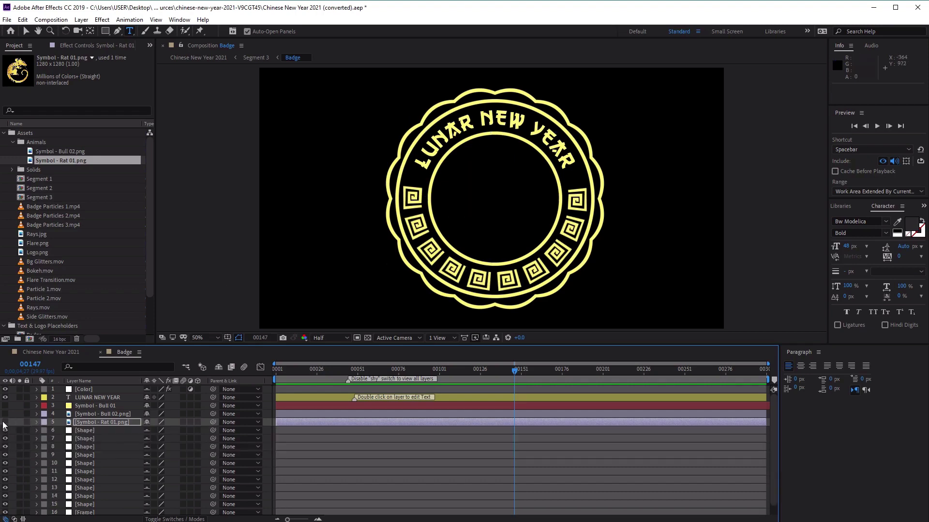
pyautogui.click(5, 406)
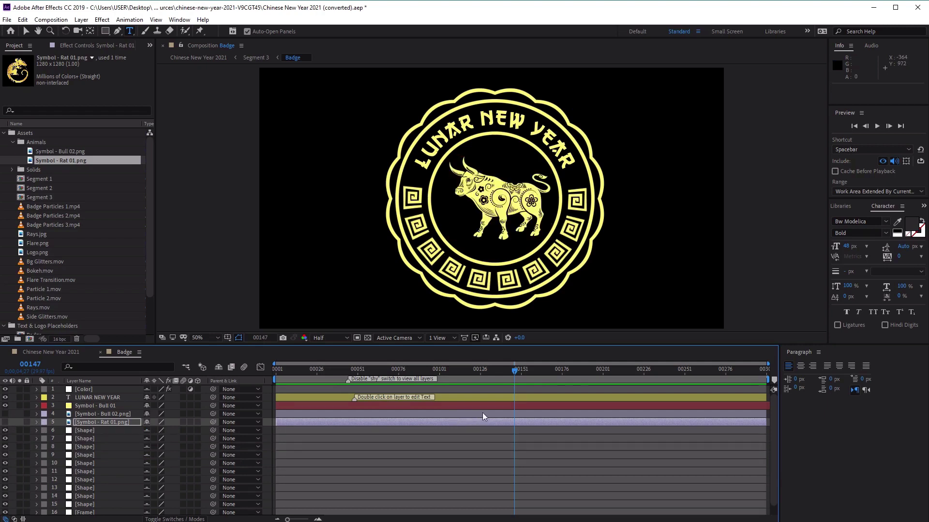
# Collapse the Assets folder, open the Logo Placeholder composition and select its Logo.png layer.
pyautogui.click(5, 133)
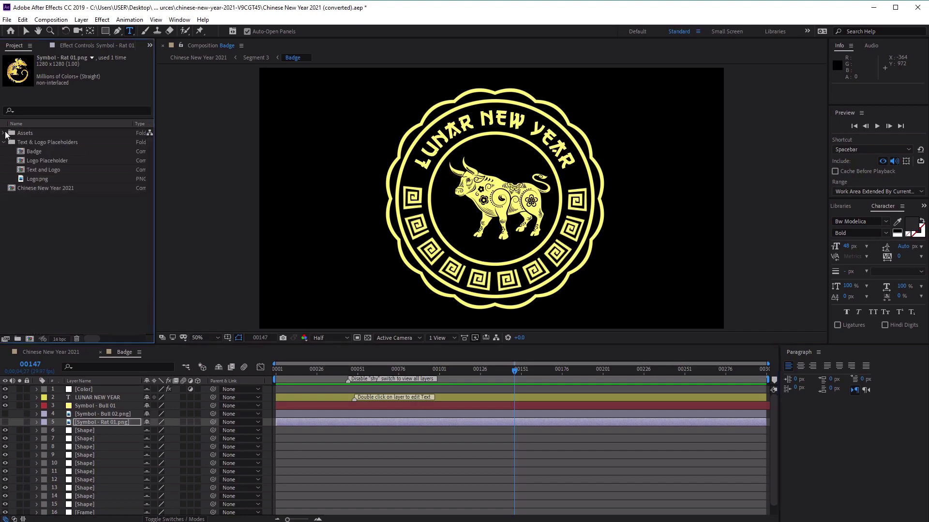
pyautogui.click(50, 164)
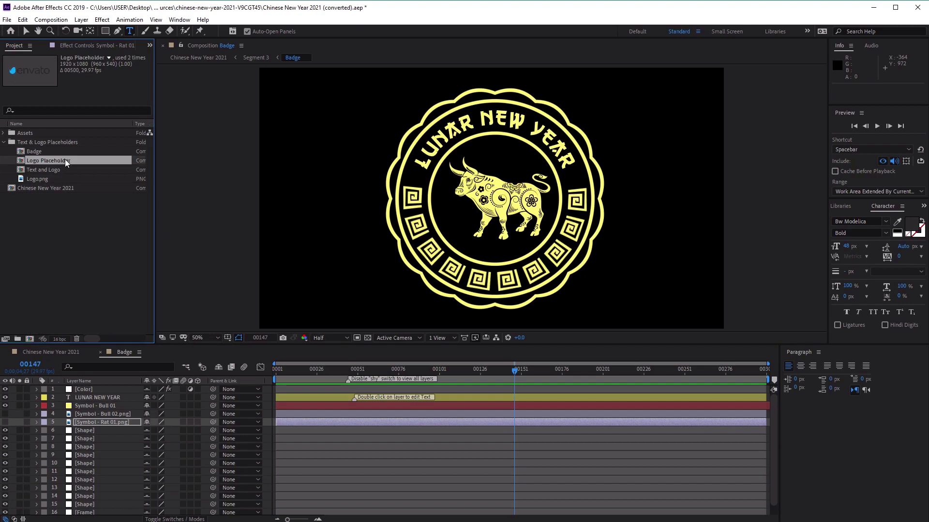
pyautogui.doubleClick(65, 160)
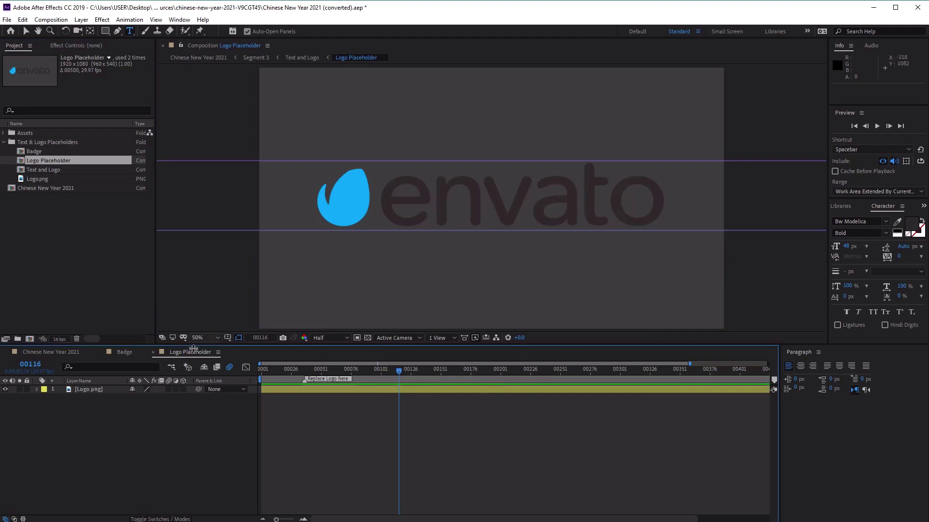
pyautogui.click(98, 391)
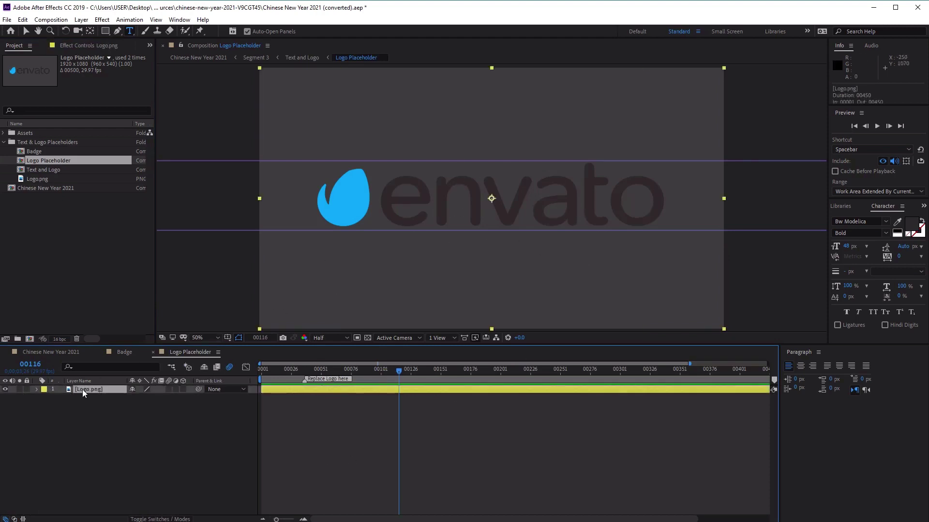
# Hide the existing Logo.png layer and place the Assets folder's pagoda Logo.png below it in the Logo Placeholder composition.
pyautogui.click(6, 389)
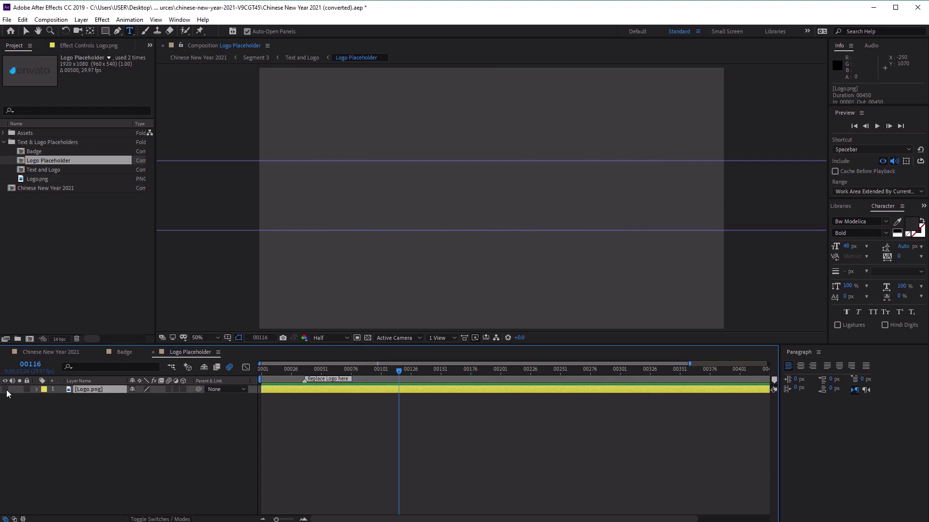
pyautogui.click(4, 133)
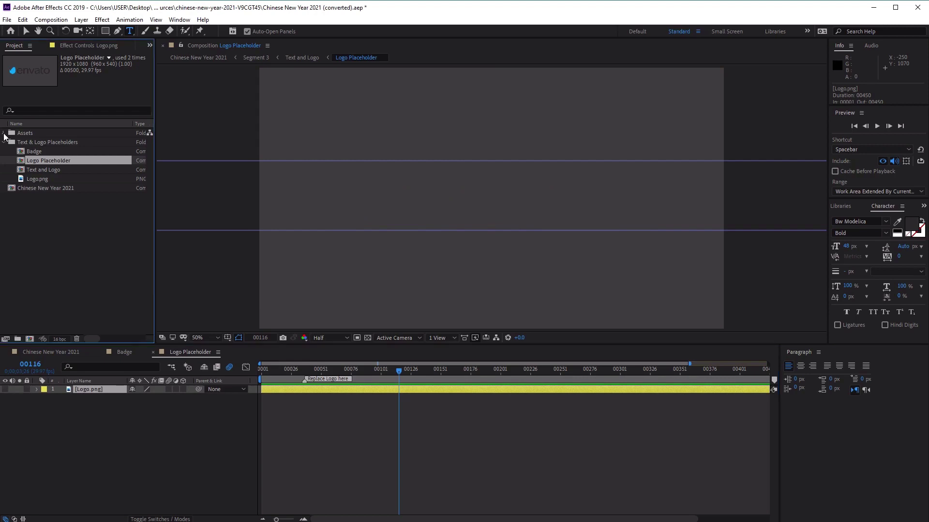
pyautogui.click(35, 135)
pyautogui.click(13, 142)
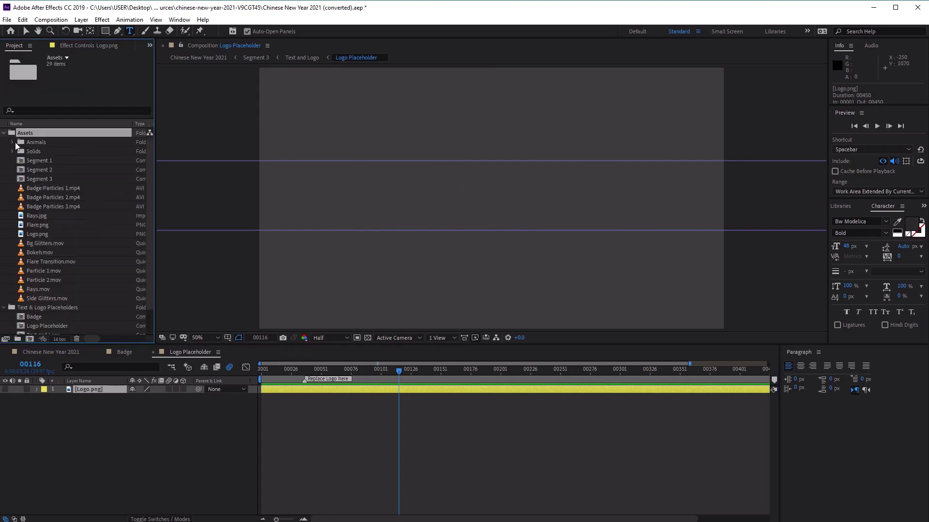
pyautogui.press('v')
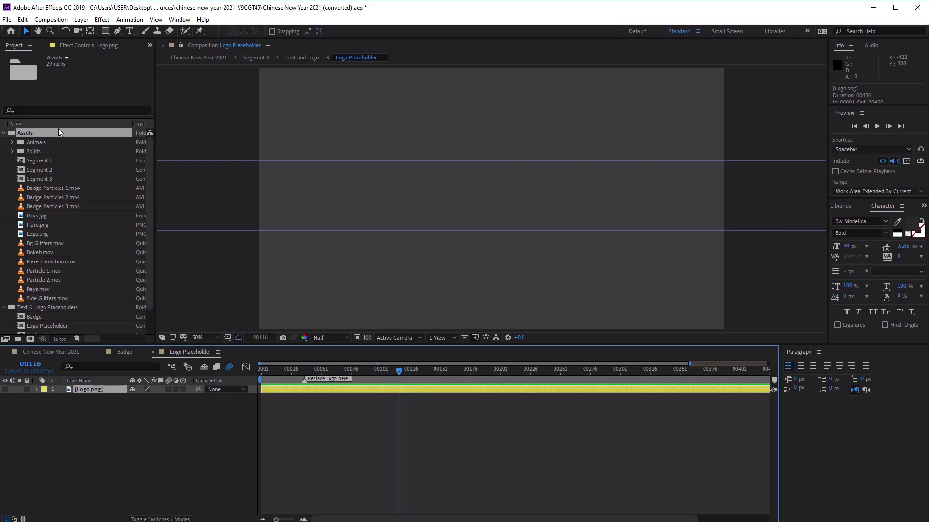
pyautogui.scroll(-1, 69, 225)
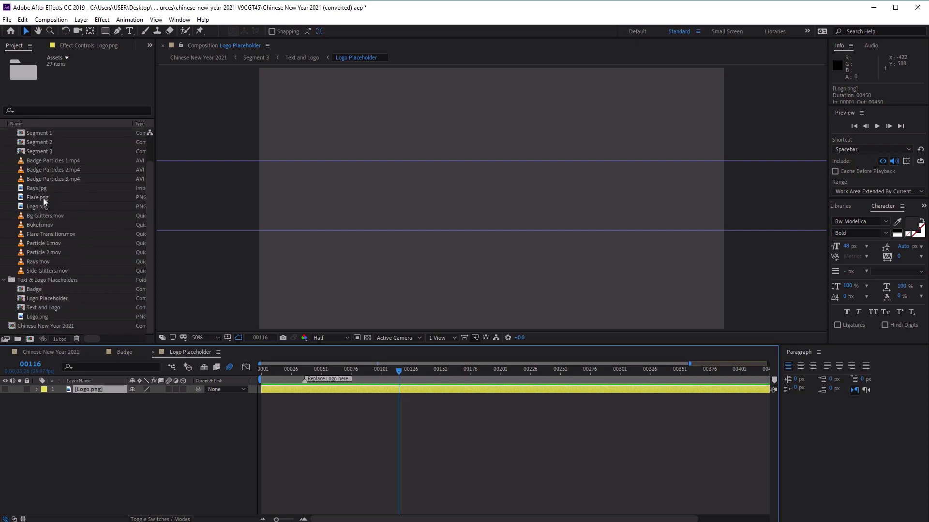
pyautogui.scroll(1, 53, 270)
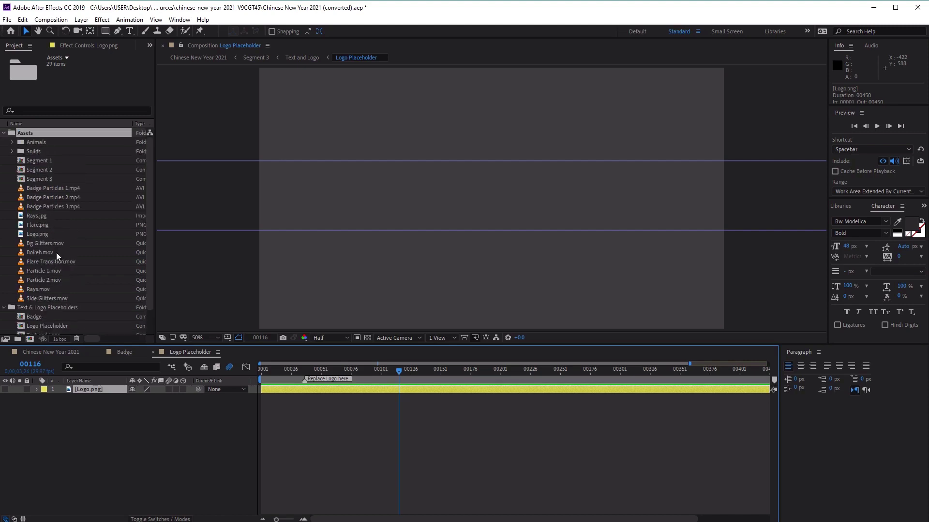
pyautogui.click(46, 235)
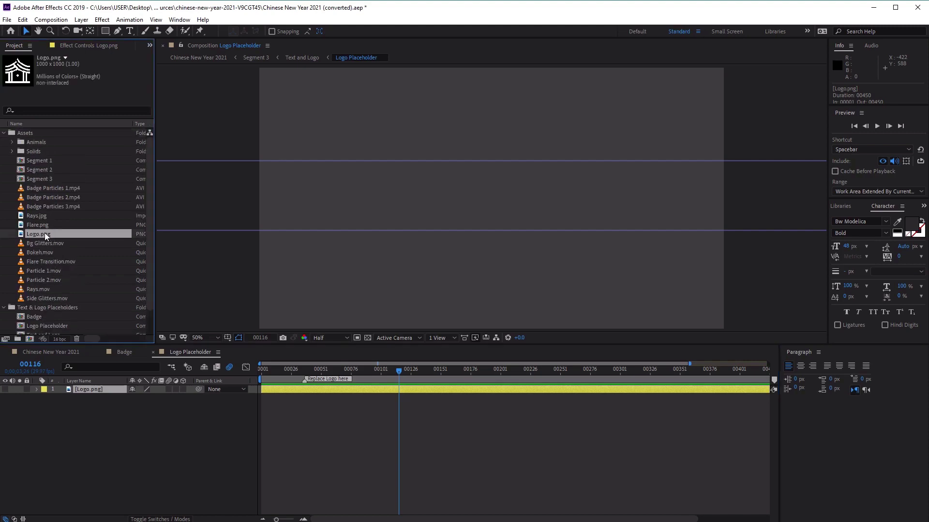
pyautogui.moveTo(46, 236); pyautogui.dragTo(142, 462)
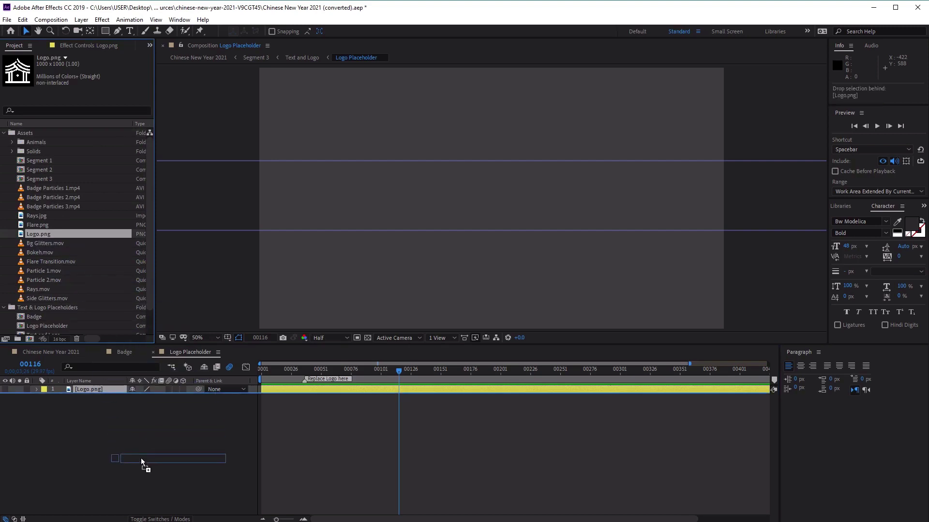
pyautogui.moveTo(141, 461); pyautogui.dragTo(141, 463)
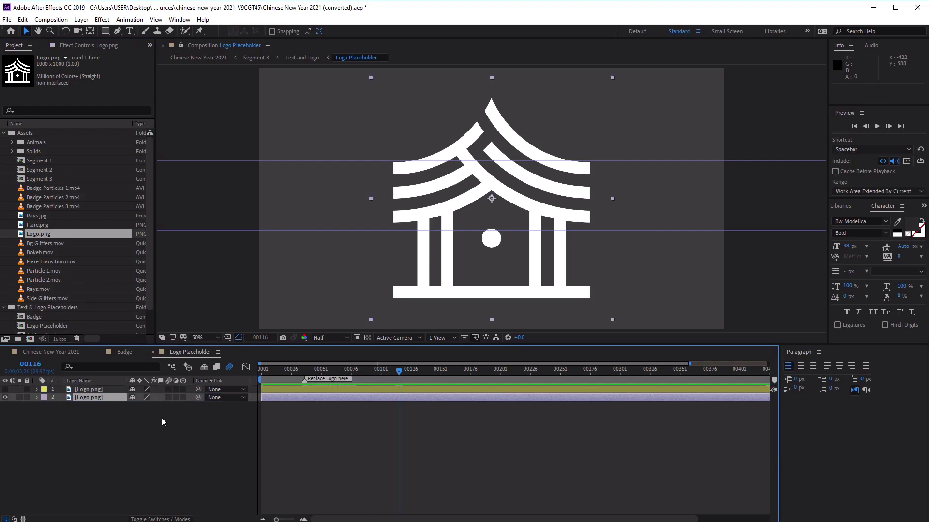
# Scale the pagoda Logo.png layer to 56% and check it in the Chinese New Year 2021 composition.
pyautogui.click(37, 397)
pyautogui.click(46, 407)
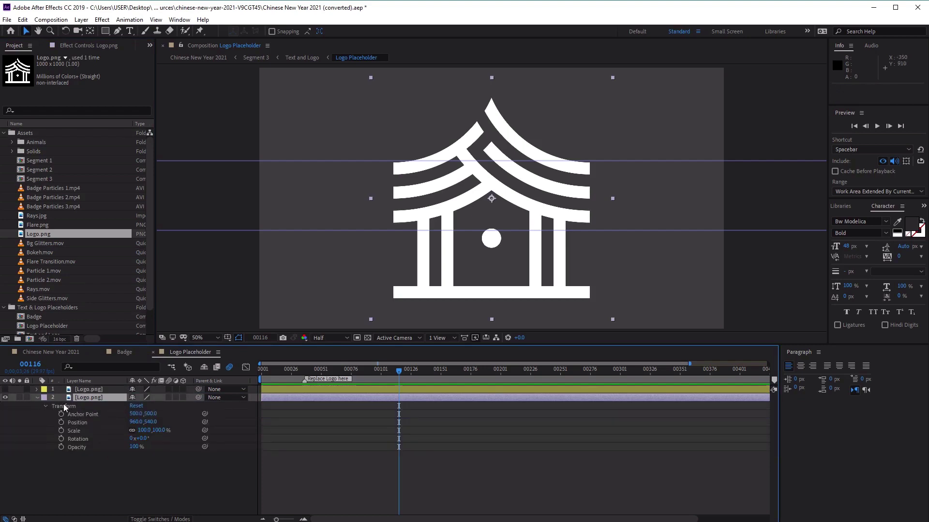
pyautogui.click(63, 407)
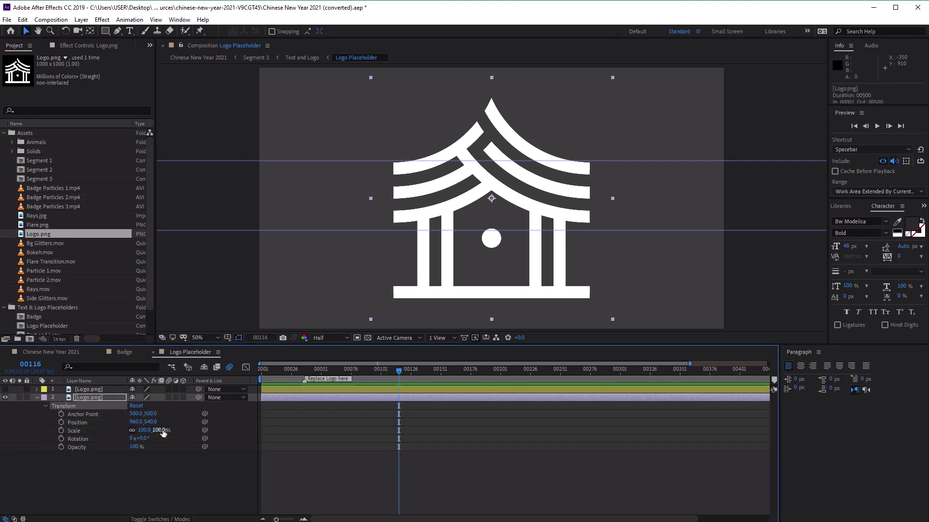
pyautogui.moveTo(163, 432); pyautogui.dragTo(137, 428)
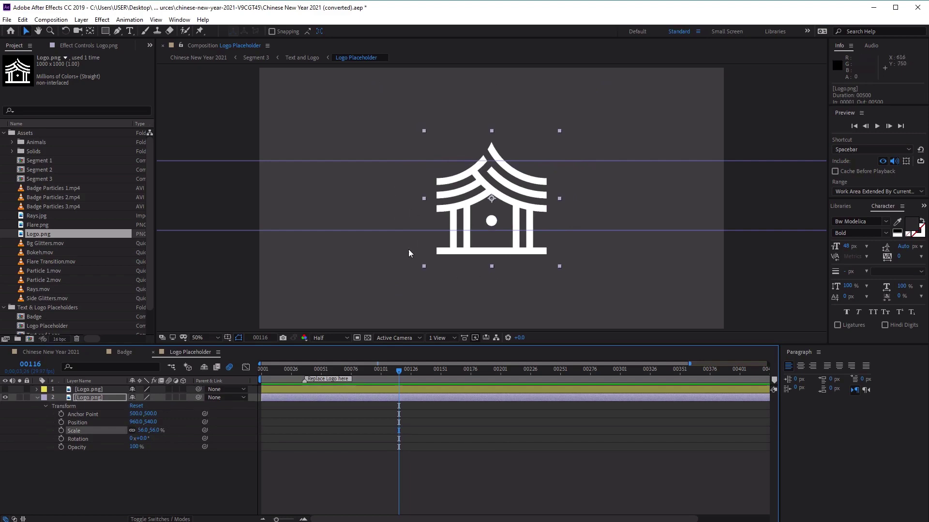
pyautogui.click(47, 353)
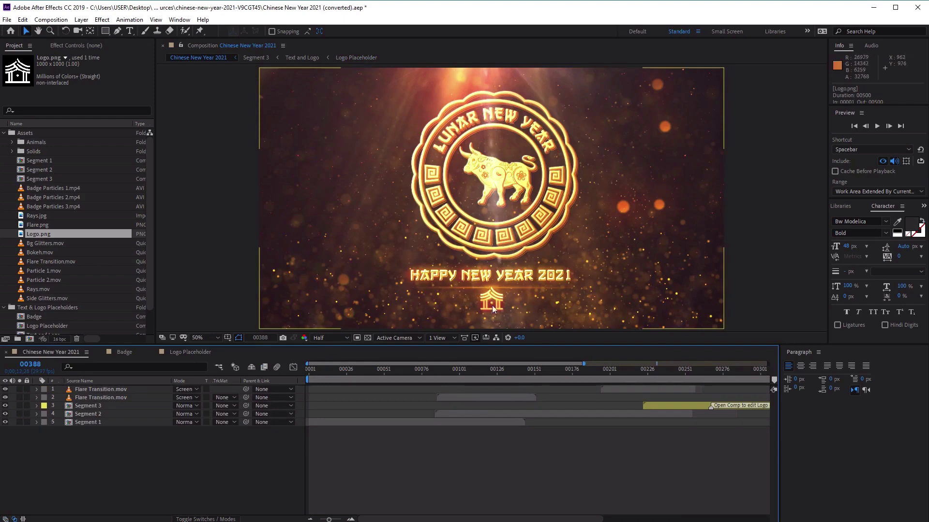
# Try the pagoda logo at 62% and at 46% scale, checking each size in the Chinese New Year 2021 composition.
pyautogui.click(196, 354)
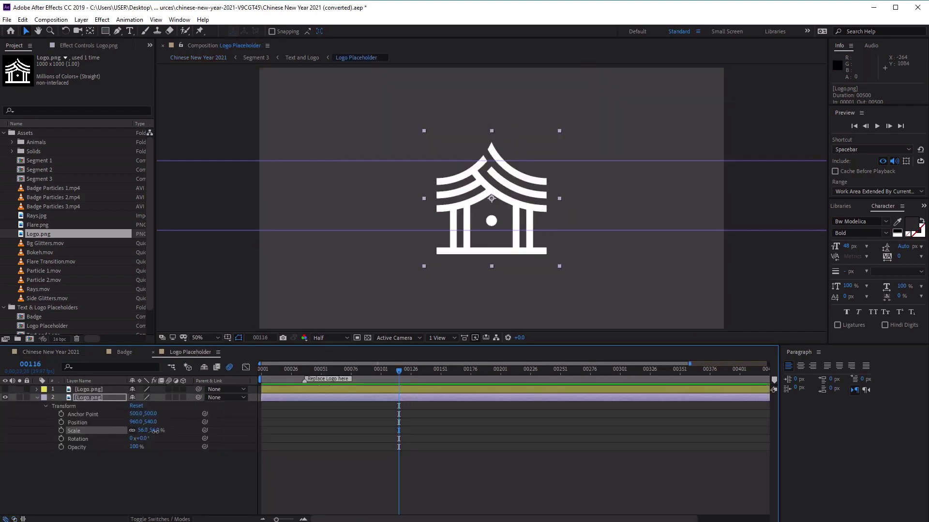
pyautogui.moveTo(154, 430); pyautogui.dragTo(161, 431)
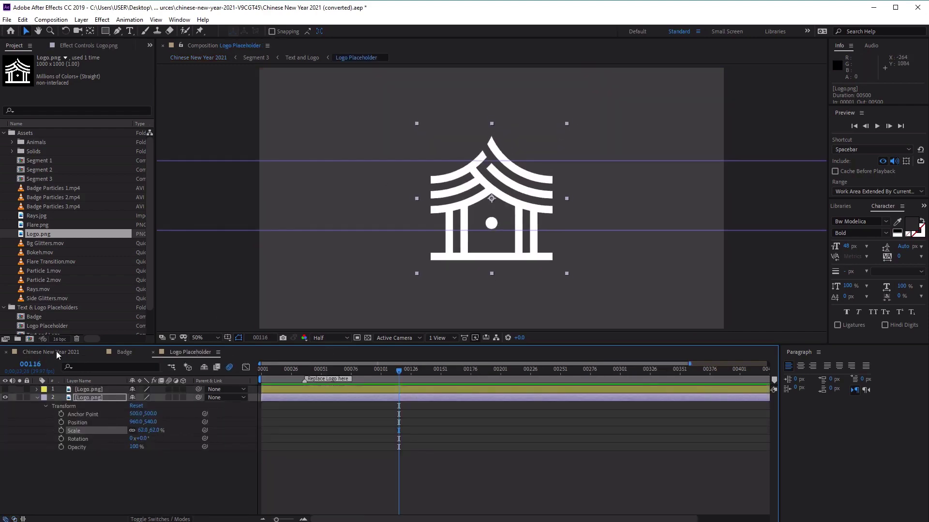
pyautogui.click(56, 351)
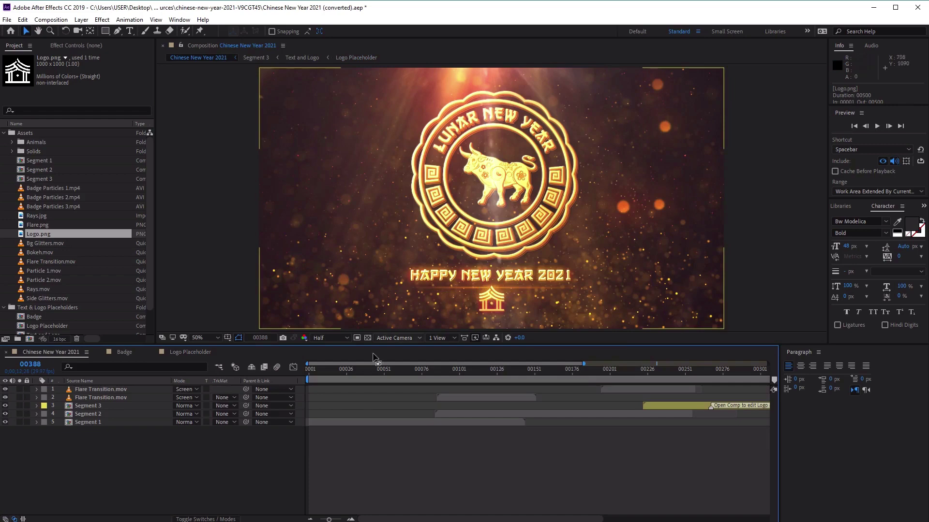
pyautogui.click(191, 352)
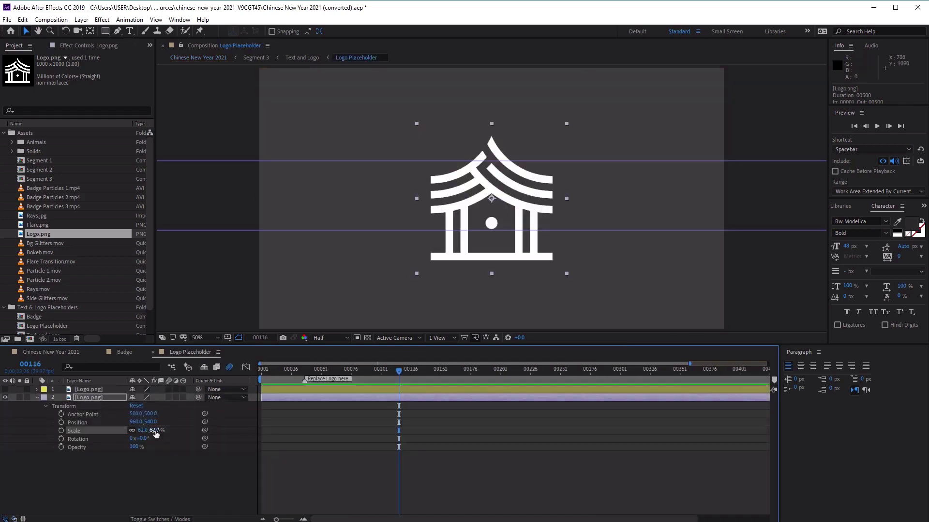
pyautogui.moveTo(154, 431); pyautogui.dragTo(150, 430)
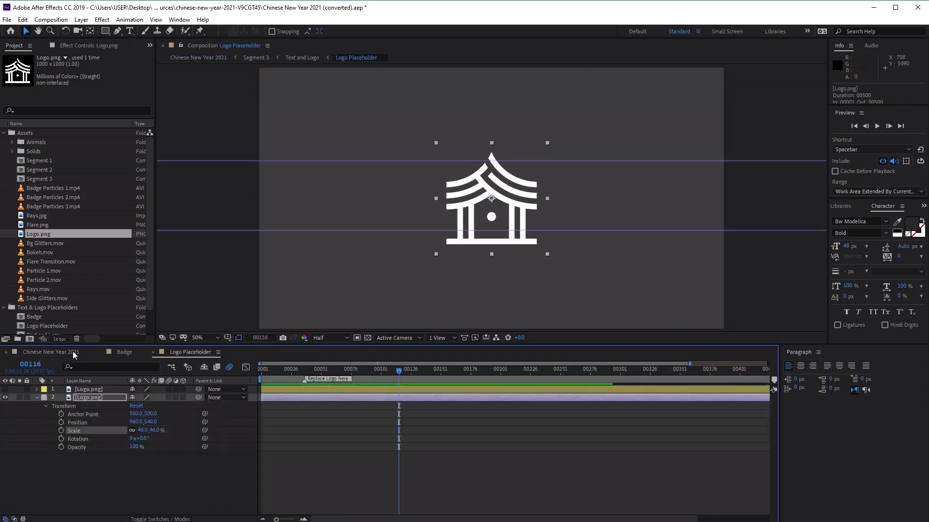
pyautogui.click(51, 352)
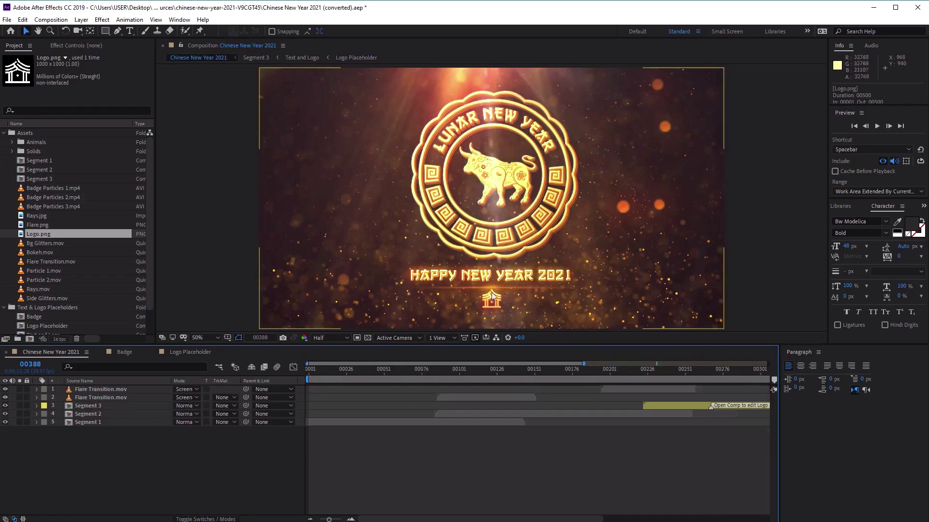
# Set the pagoda Logo.png layer's scale to 65% and return to the Chinese New Year 2021 composition.
pyautogui.click(199, 351)
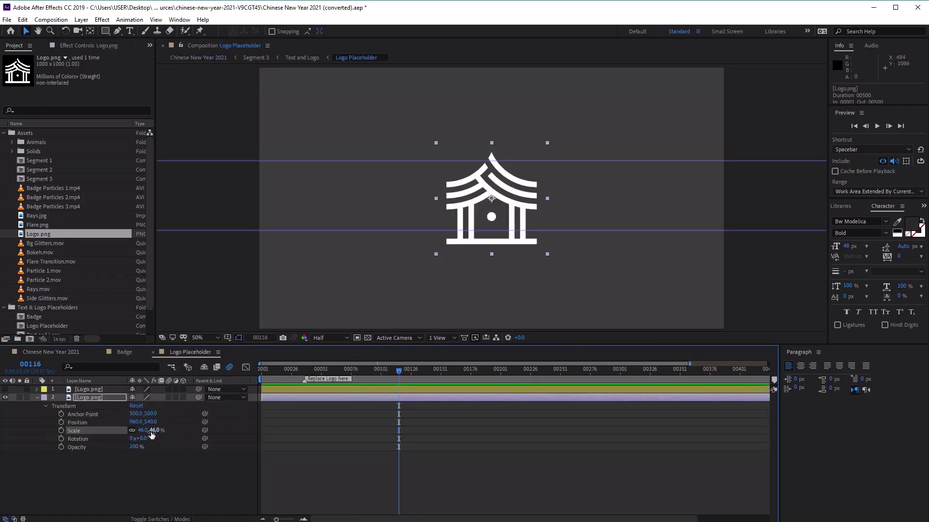
pyautogui.moveTo(154, 431); pyautogui.dragTo(161, 431)
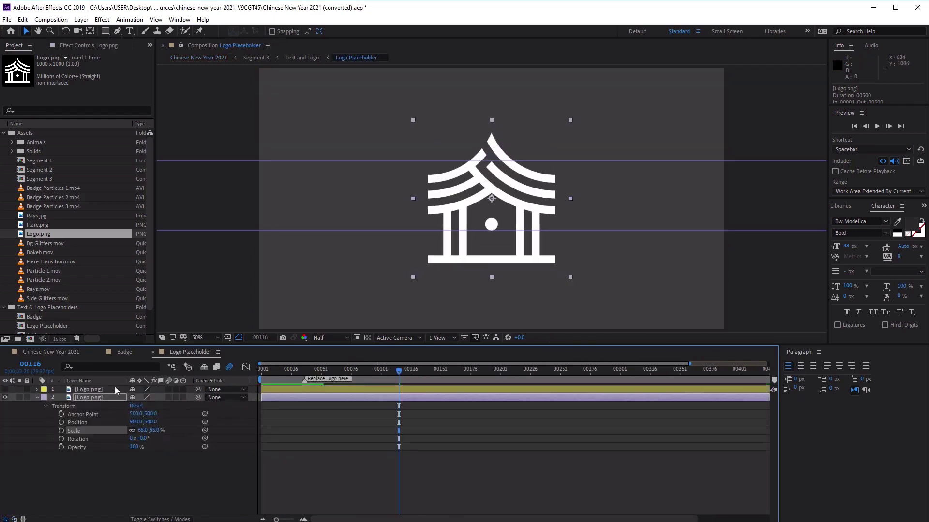
pyautogui.click(68, 356)
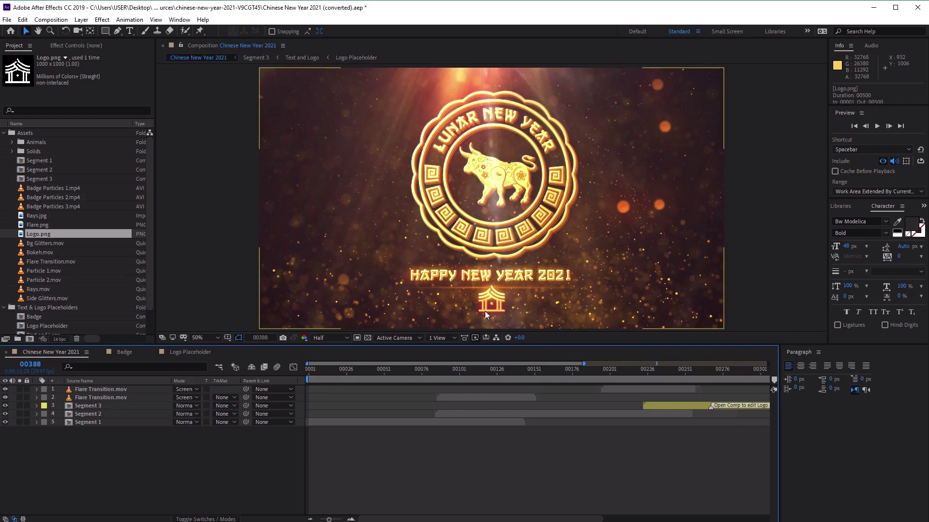
# Collapse the Assets folder and open the Text and Logo composition, comparing it with the Chinese New Year 2021 composition.
pyautogui.click(4, 133)
pyautogui.click(52, 170)
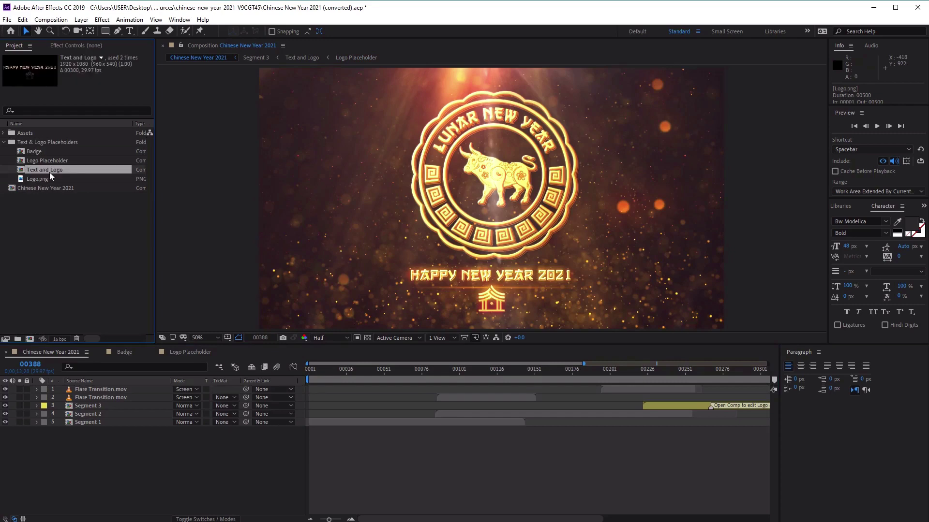
pyautogui.doubleClick(51, 173)
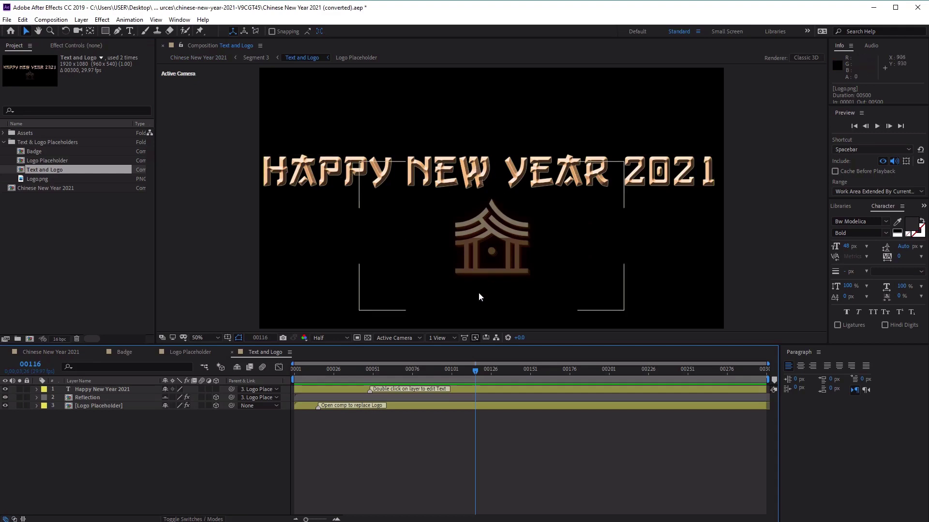
pyautogui.click(50, 352)
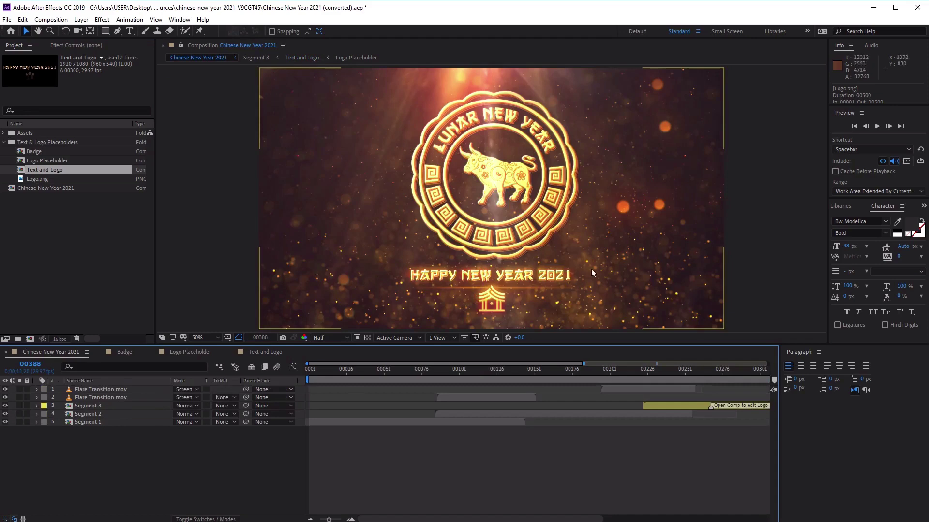
pyautogui.click(266, 354)
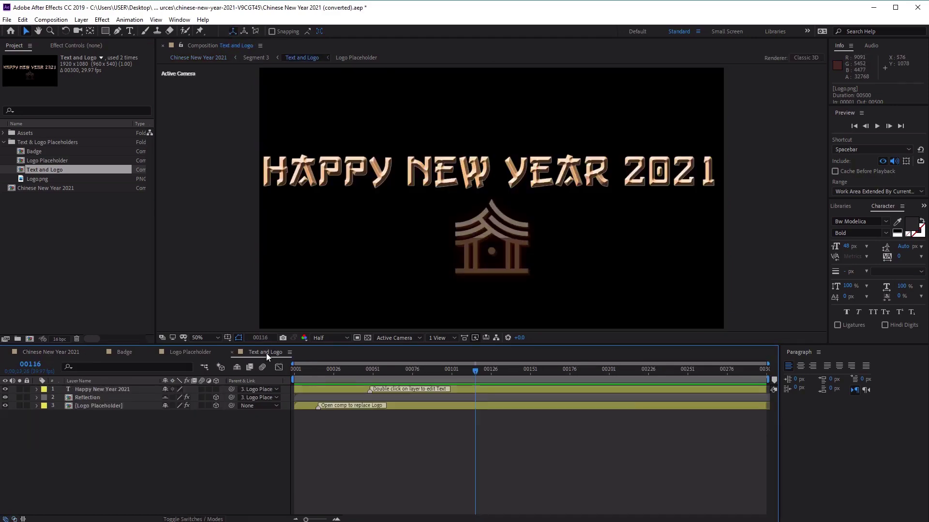
# Duplicate the Happy New Year 2021 text layer and hide the upper copy.
pyautogui.doubleClick(84, 390)
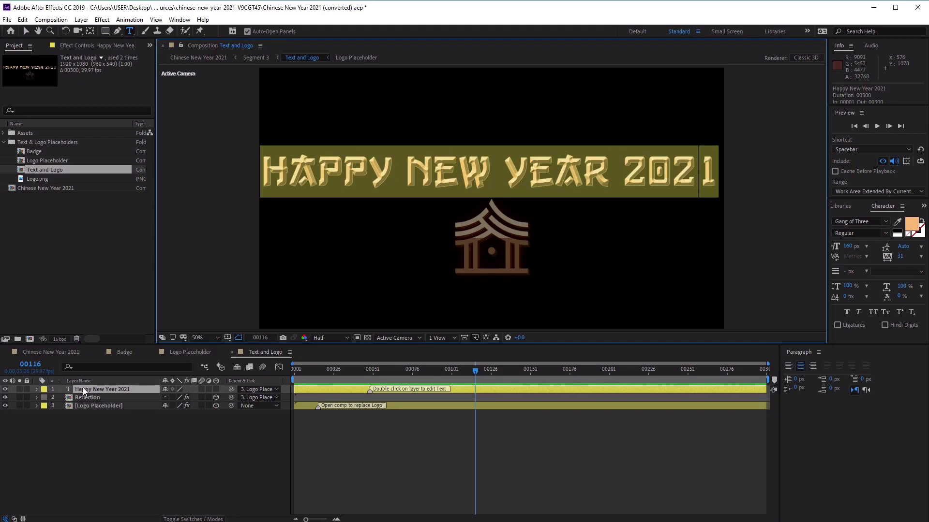
pyautogui.click(86, 390)
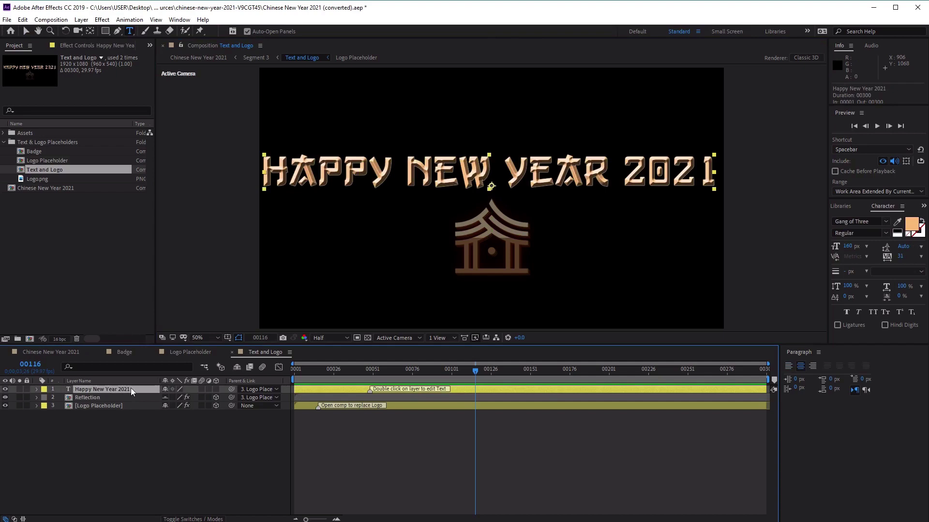
pyautogui.hotkey('ctrl', 'd')
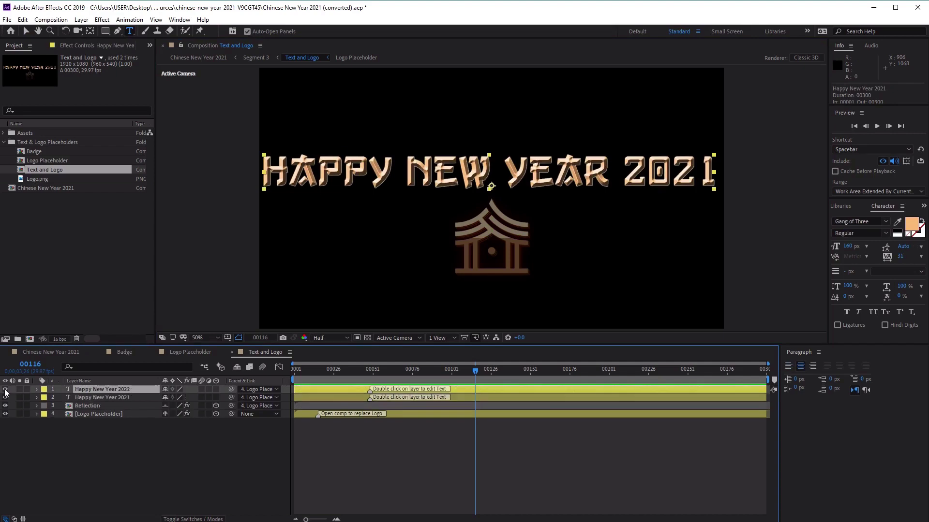
pyautogui.click(5, 389)
# Replace the text of the visible Happy New Year 2021 layer with 恭喜發財.
pyautogui.click(111, 398)
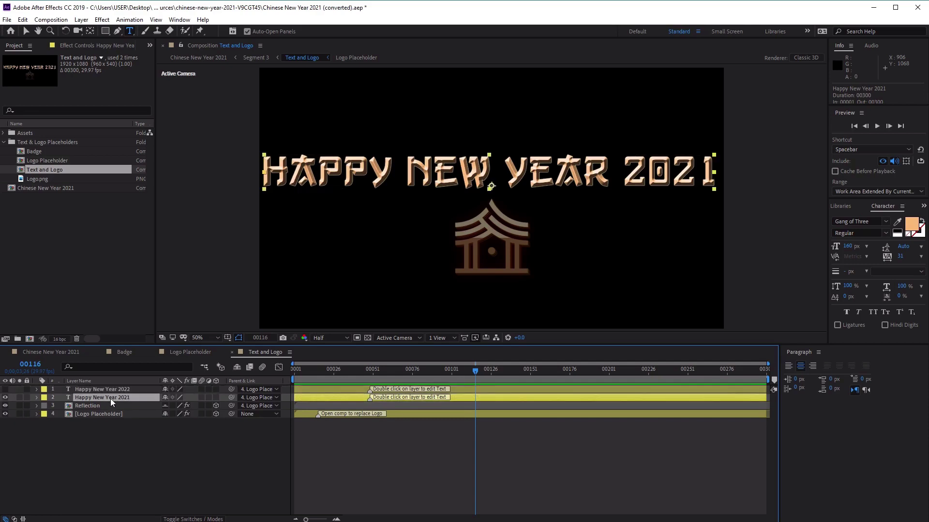
pyautogui.doubleClick(111, 399)
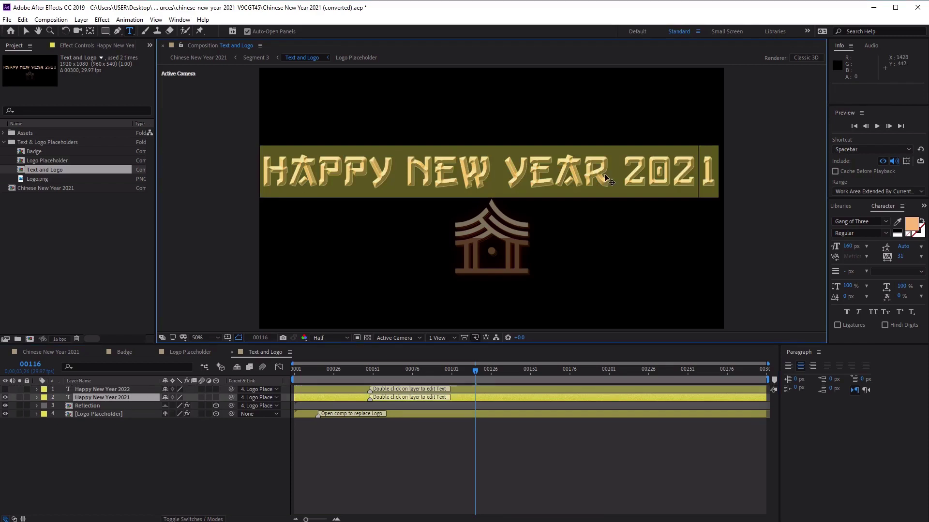
pyautogui.write('恭喜發財')
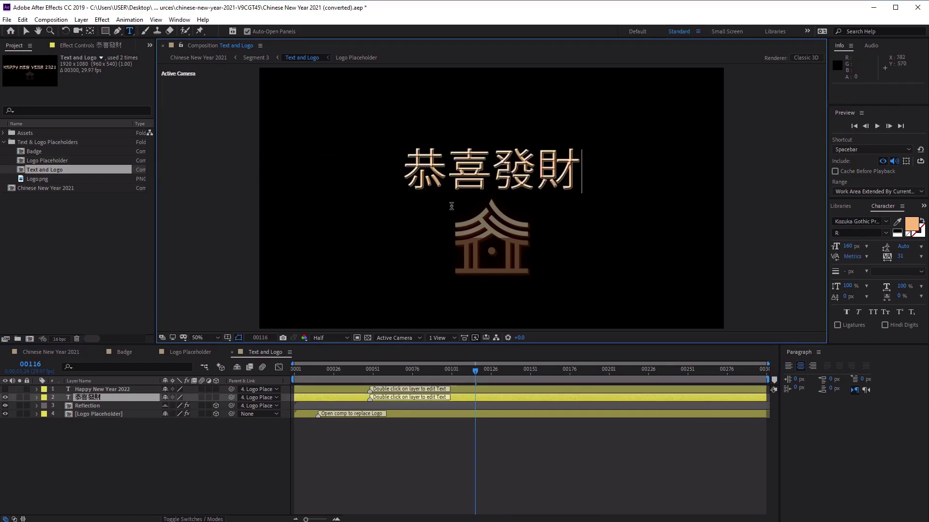
# Duplicate the 恭喜發財 text layer and hide the upper copy, keeping the lower one visible.
pyautogui.click(94, 399)
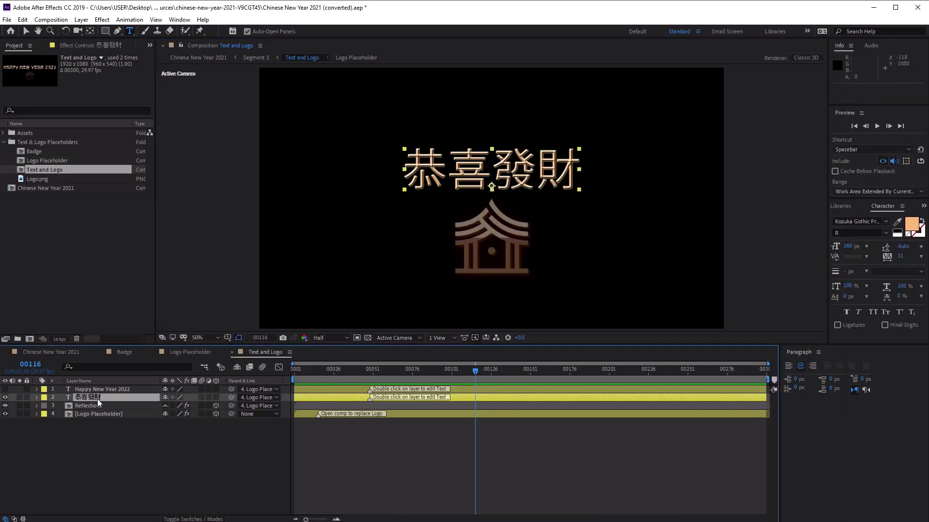
pyautogui.hotkey('ctrl', 'd')
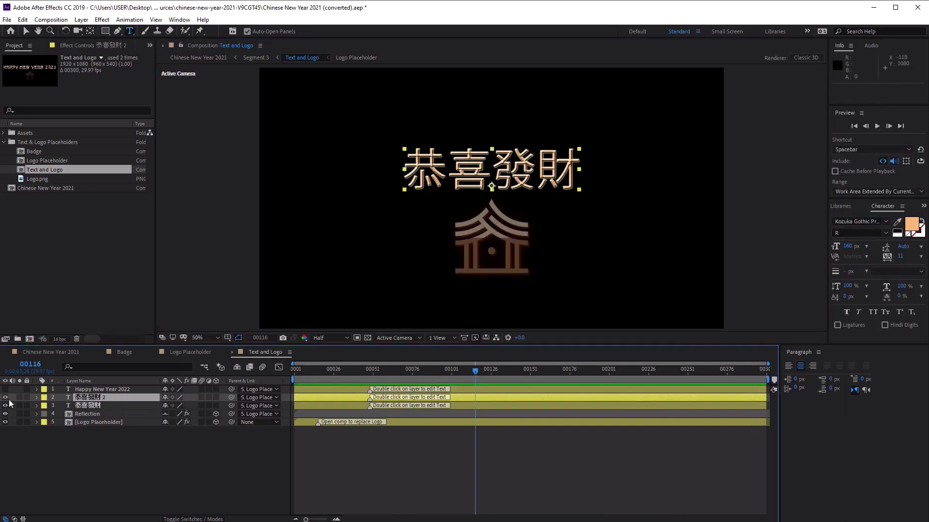
pyautogui.click(5, 397)
pyautogui.click(5, 406)
# Replace the text of the visible 恭喜發財 layer with Chúc mừng năm mới.
pyautogui.click(96, 406)
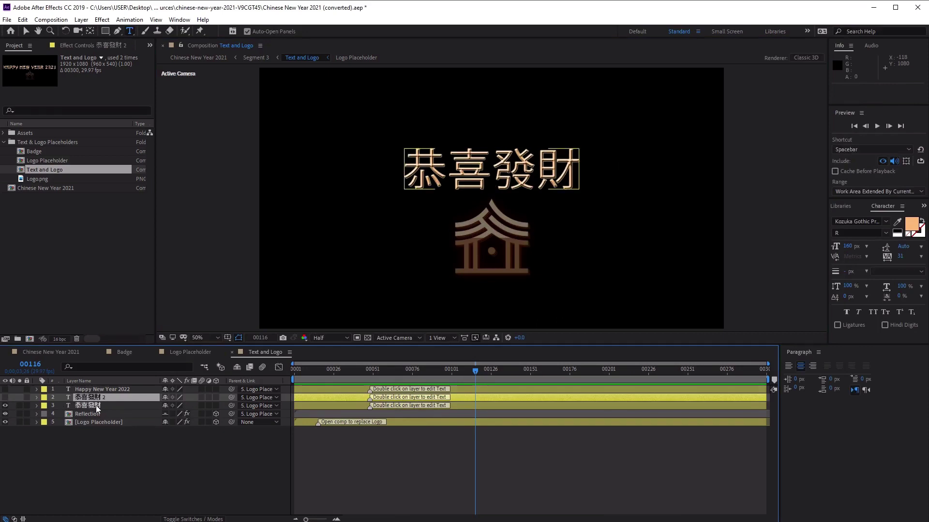
pyautogui.doubleClick(96, 405)
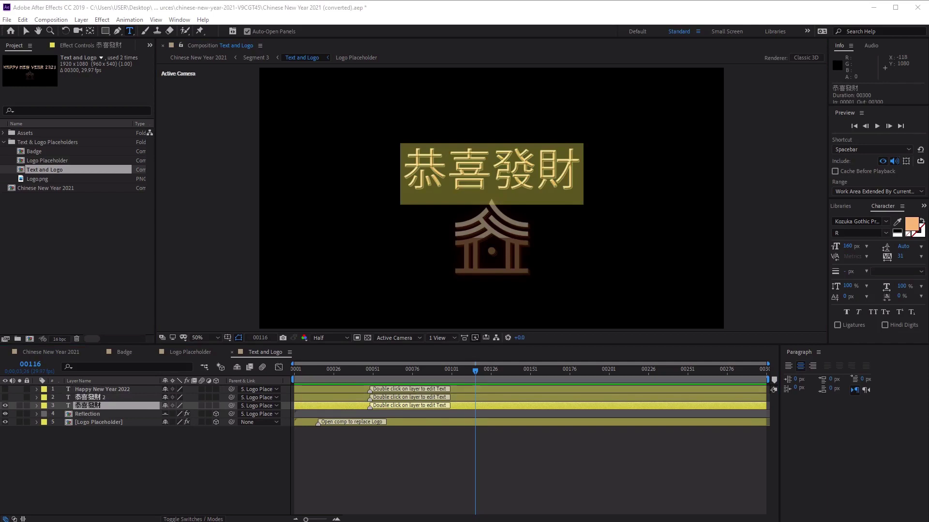
pyautogui.write('Chúc mừng năm mới')
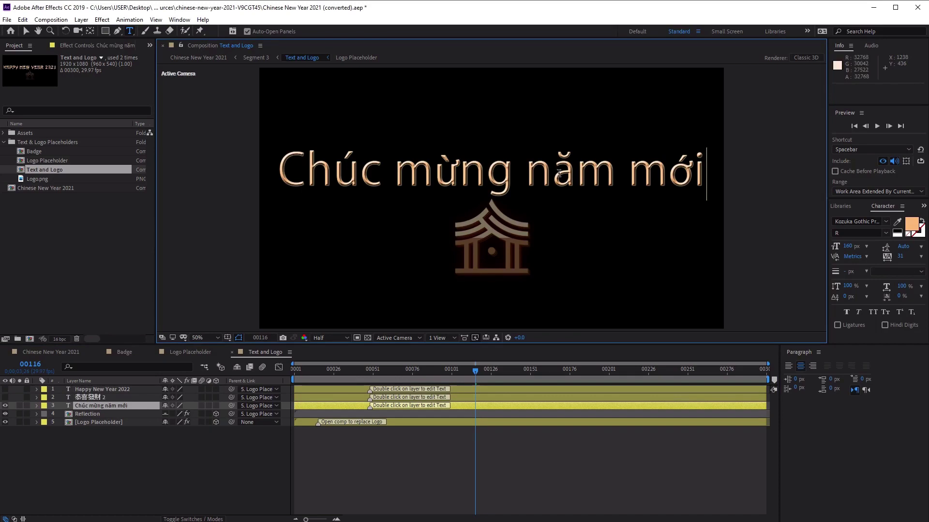
# Show only the Happy New Year 2022 text layer among the three greetings and return to the Chinese New Year 2021 composition.
pyautogui.click(5, 405)
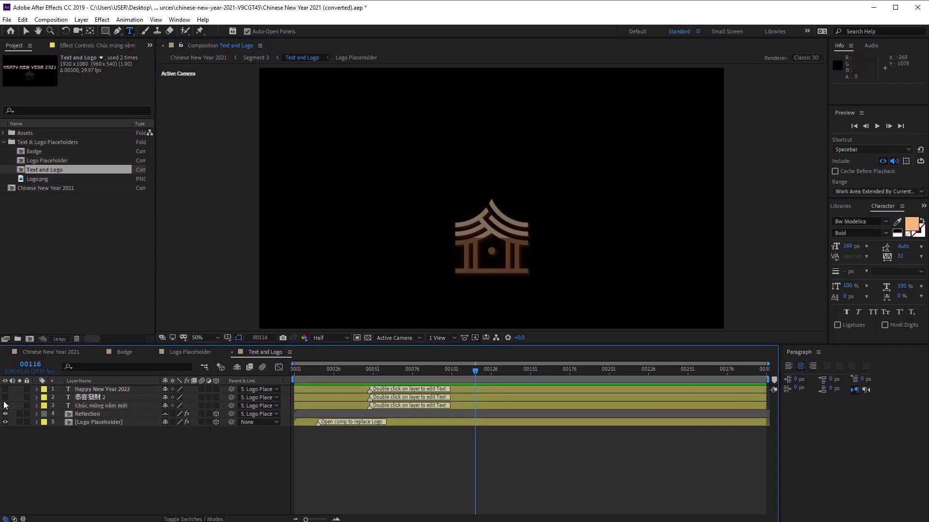
pyautogui.click(5, 397)
pyautogui.click(5, 397)
pyautogui.click(5, 390)
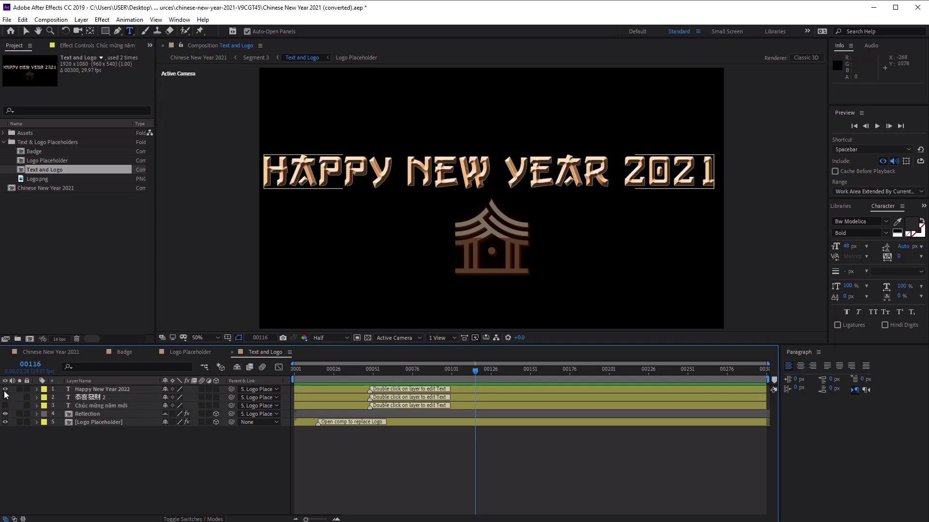
pyautogui.click(27, 354)
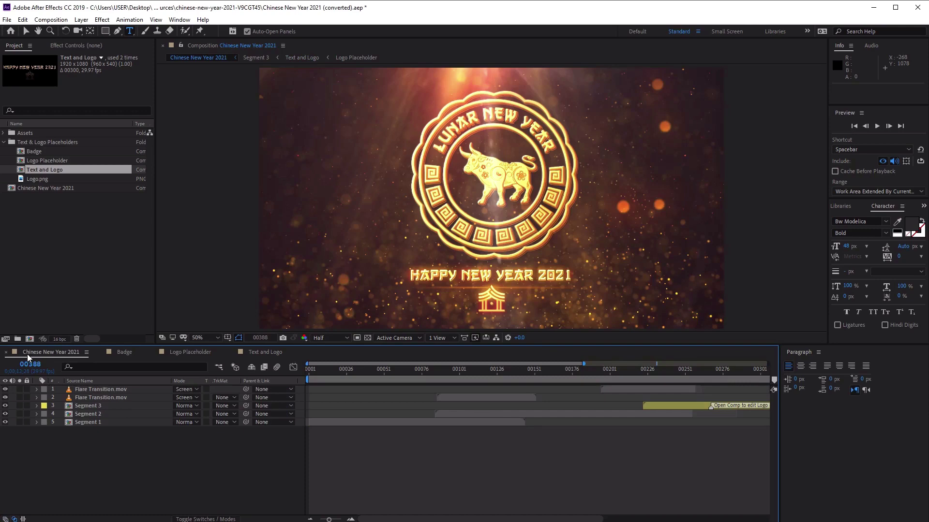